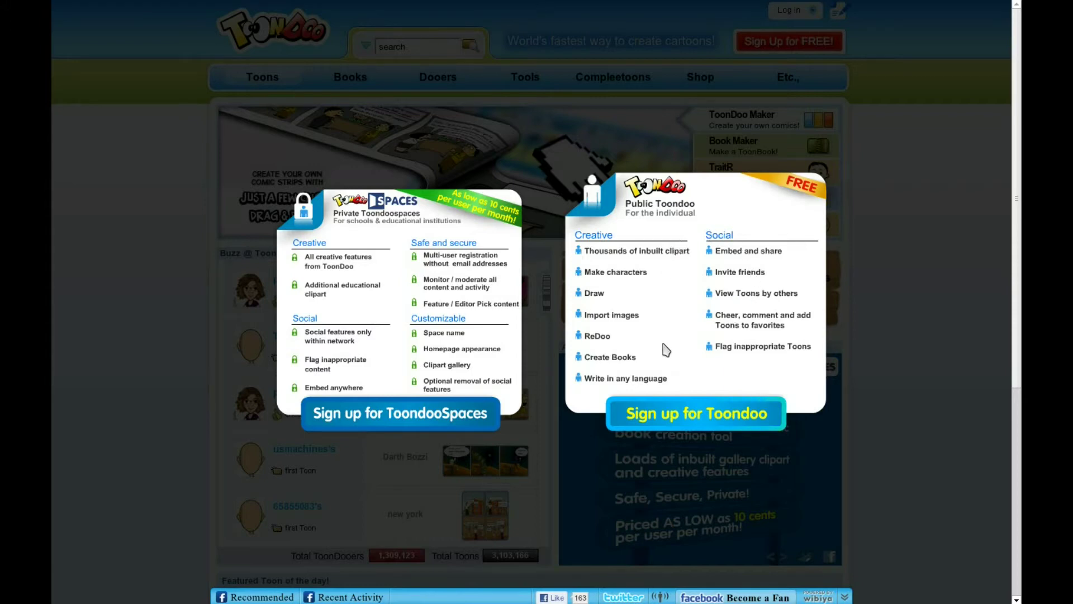
Log in to ToonDoo with the suggested username and password, then start a new comic.
click(946, 277)
click(791, 11)
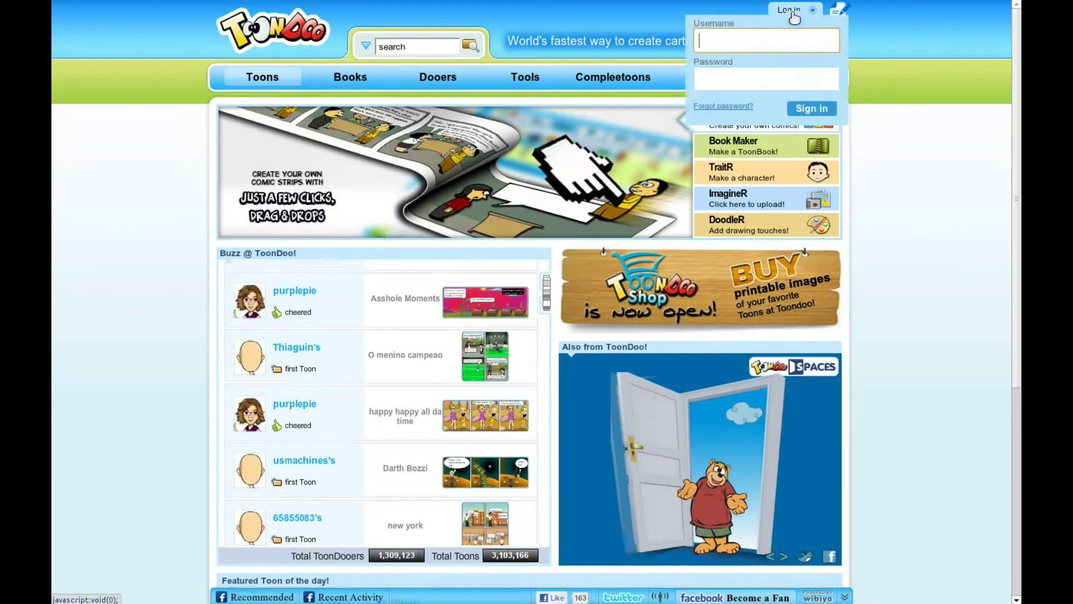
text(a)
key(Down)
key(Tab)
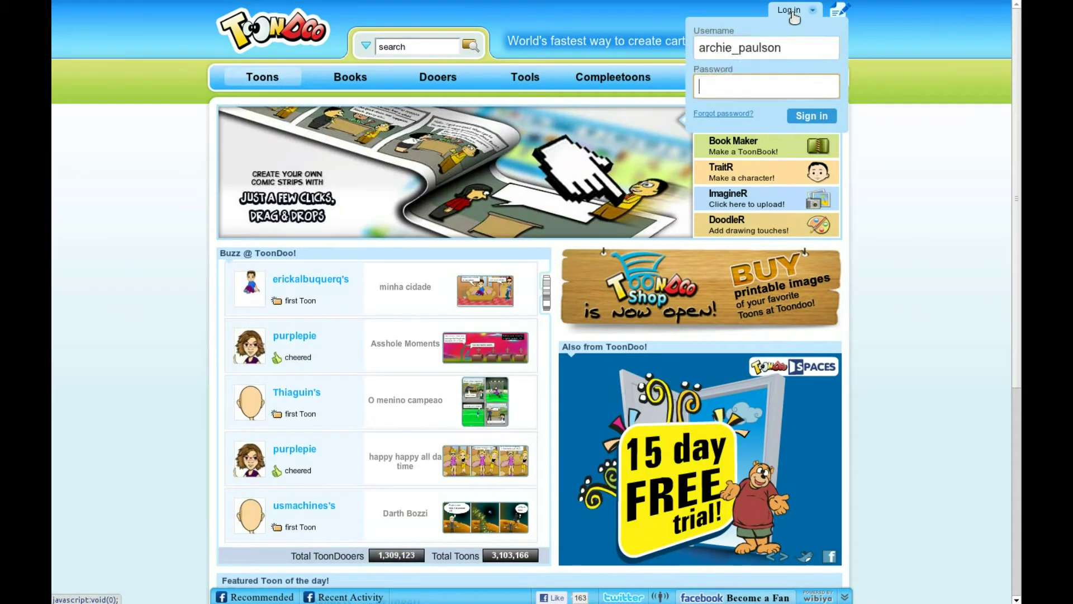
text(••••••••)
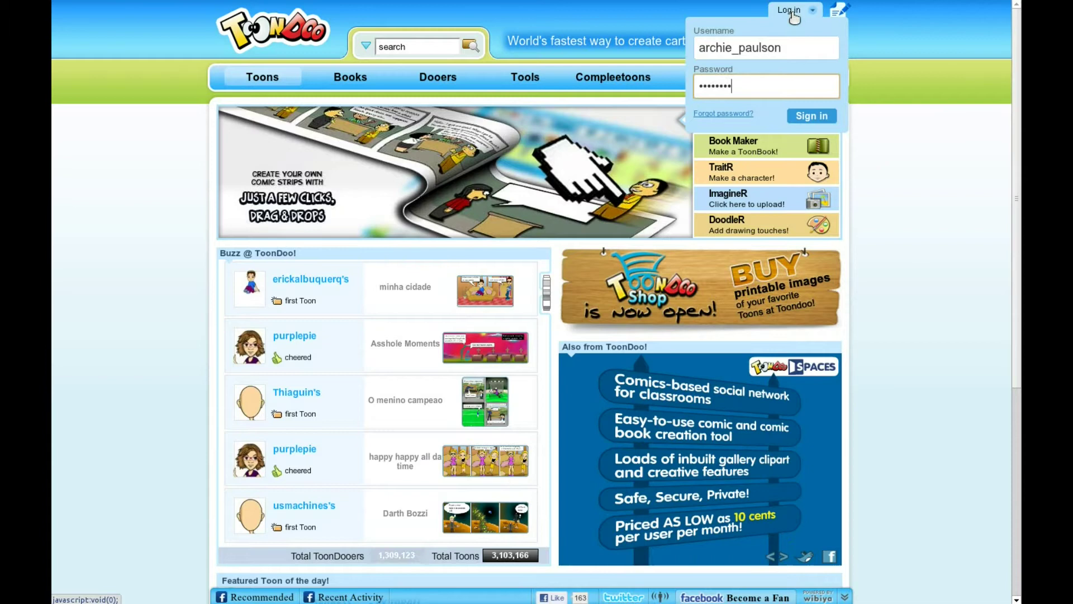
key(Return)
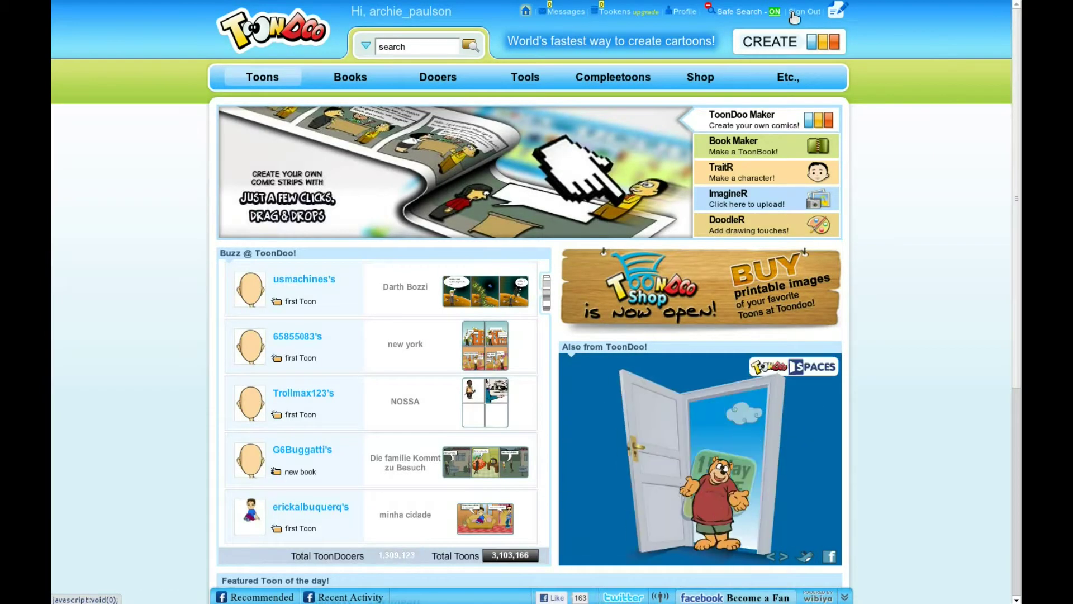
click(772, 46)
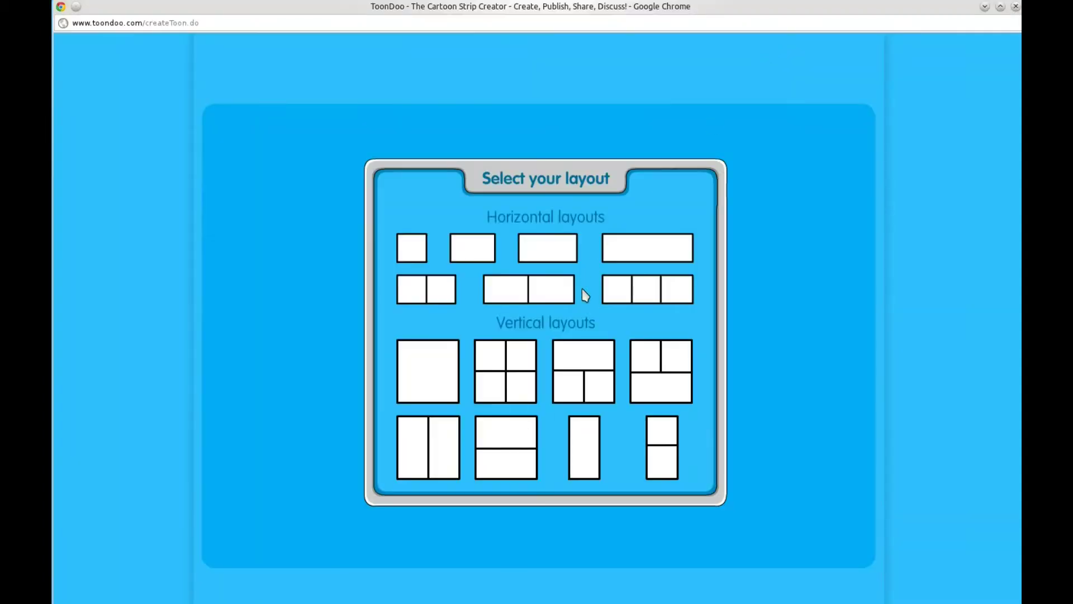
Choose the layout with one wide panel above two smaller panels.
click(576, 370)
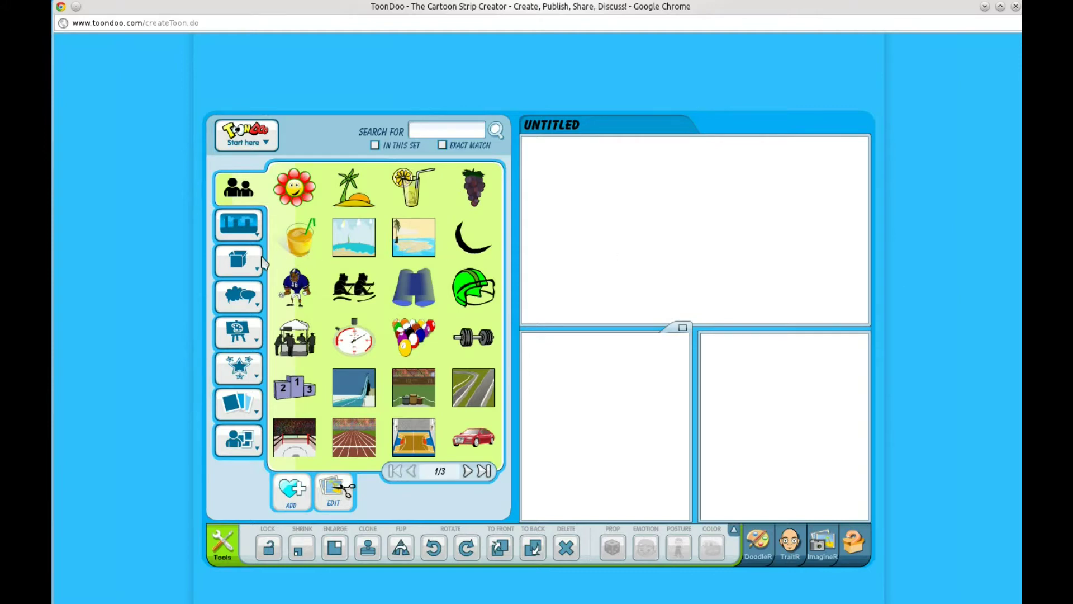
mouse_move(240, 260)
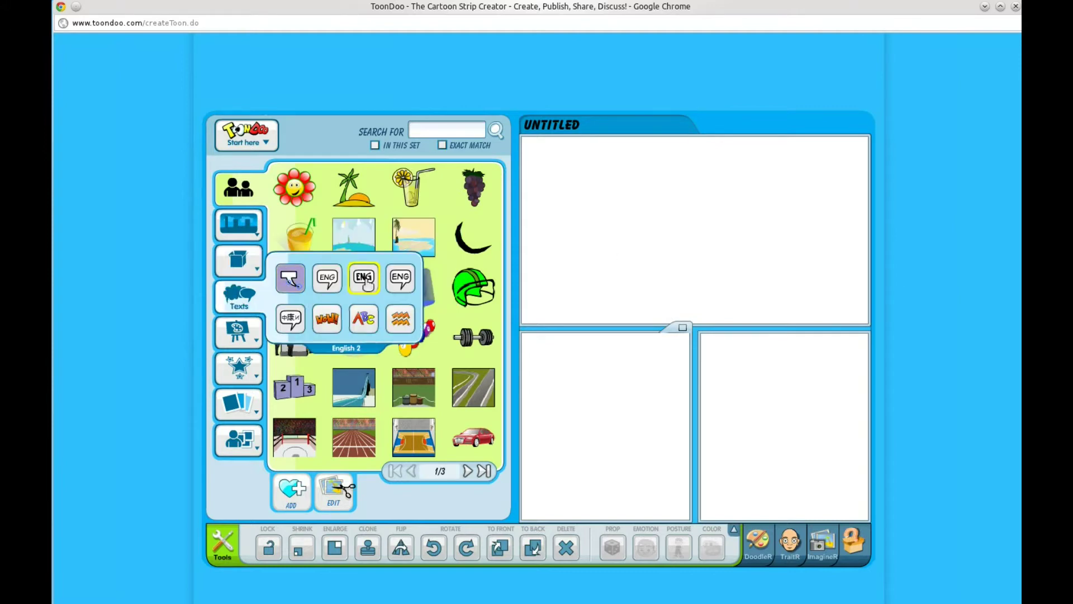
Add a plain text box to the top panel with the three-line train force question.
click(400, 278)
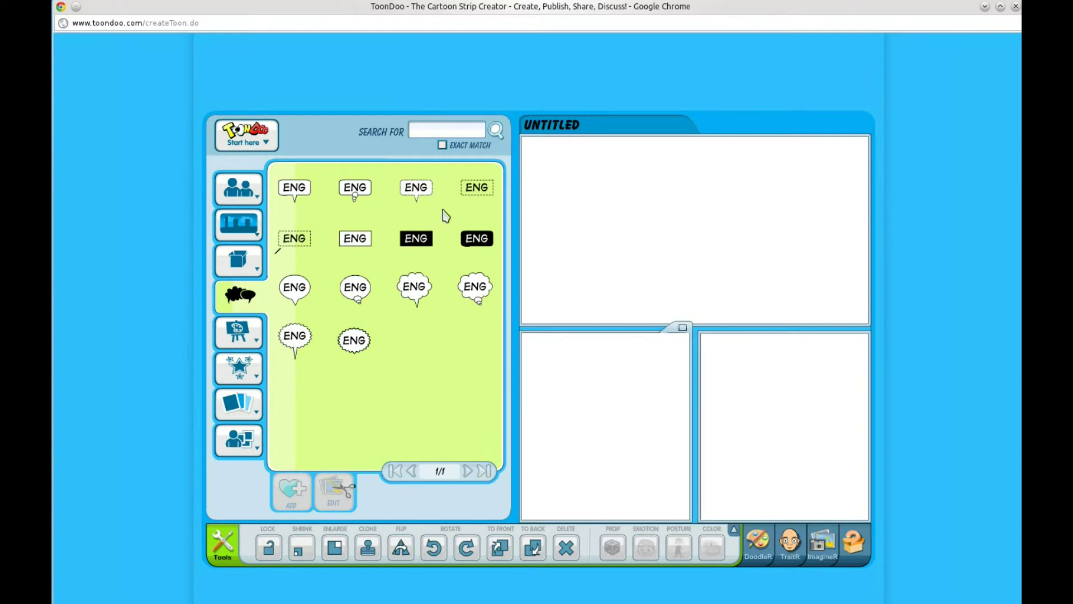
drag(468, 199, 582, 167)
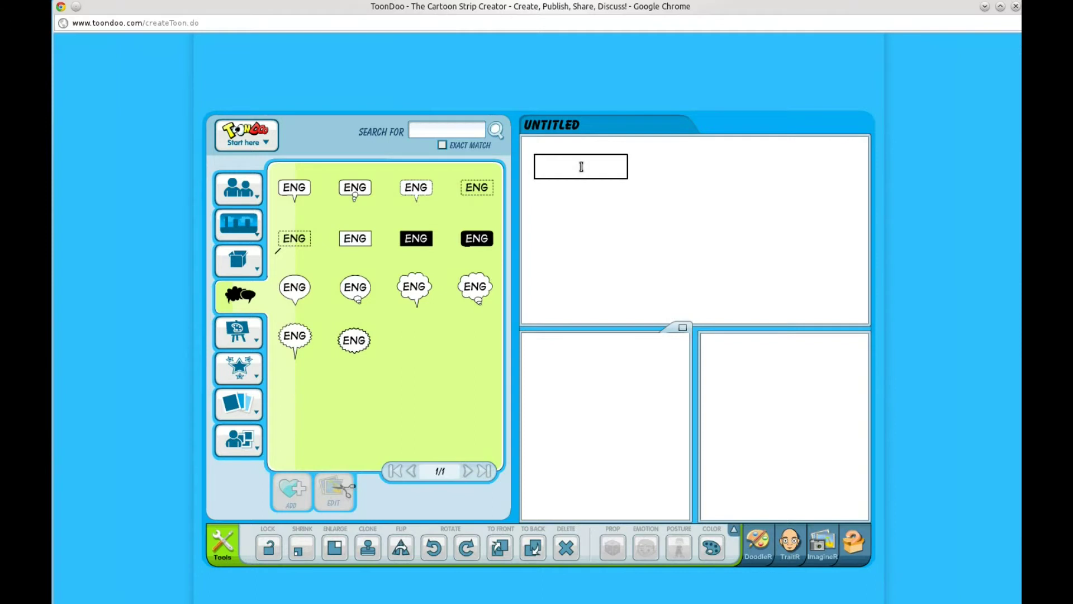
text(A T)
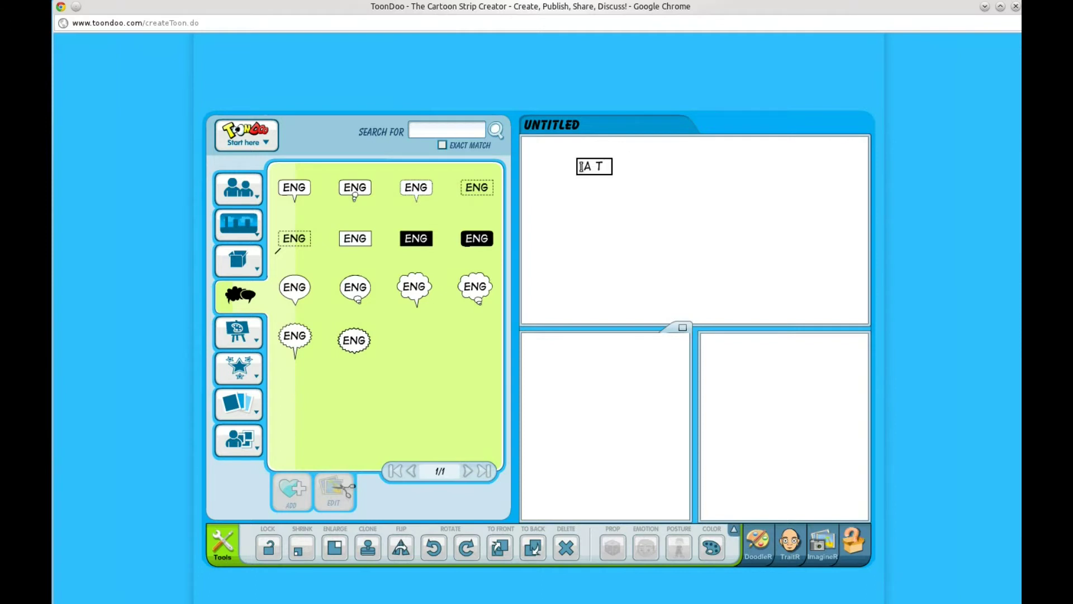
text(RAIN IS J)
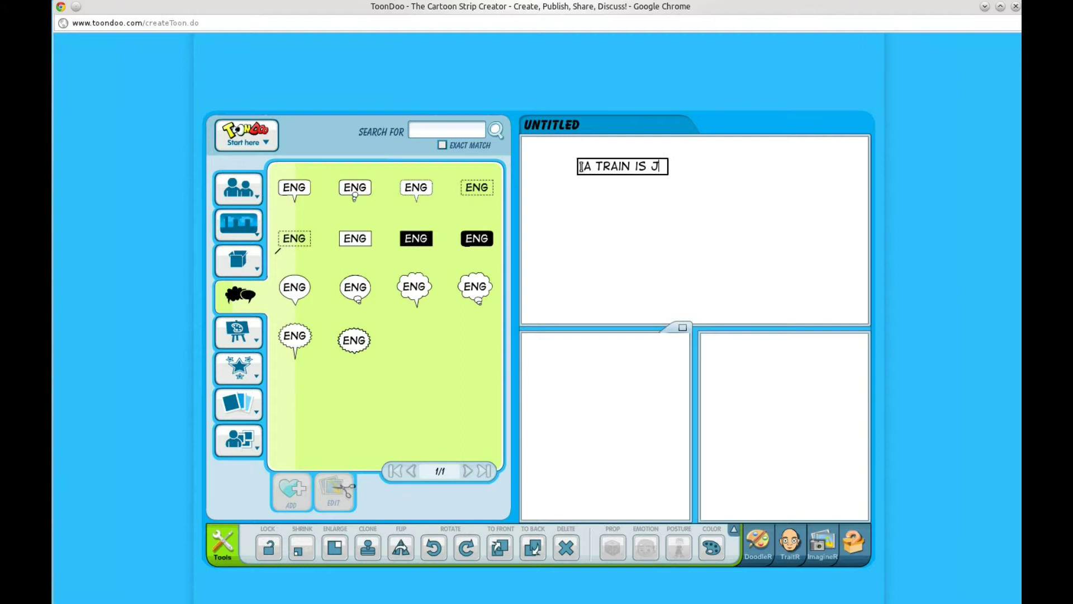
text(UST STARTIN)
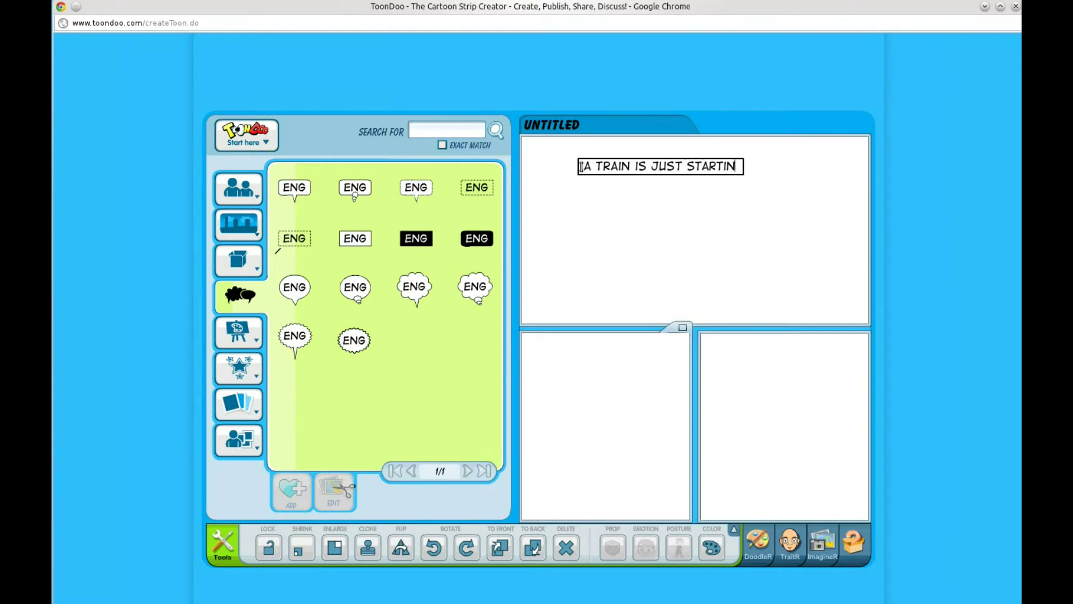
text(G TO MOVE.)
key(Return)
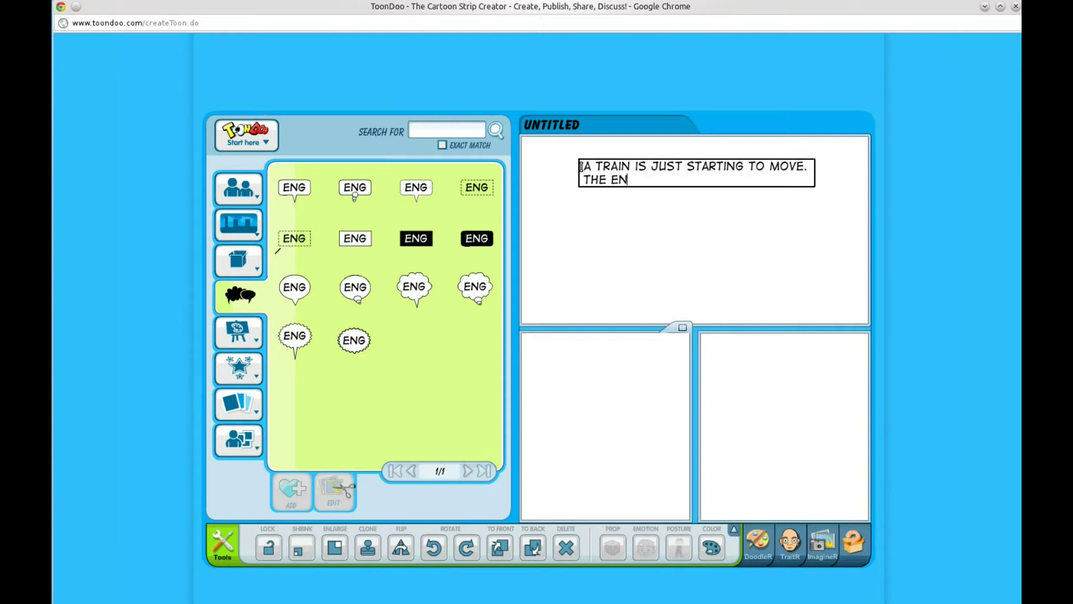
text(GINE PULL)
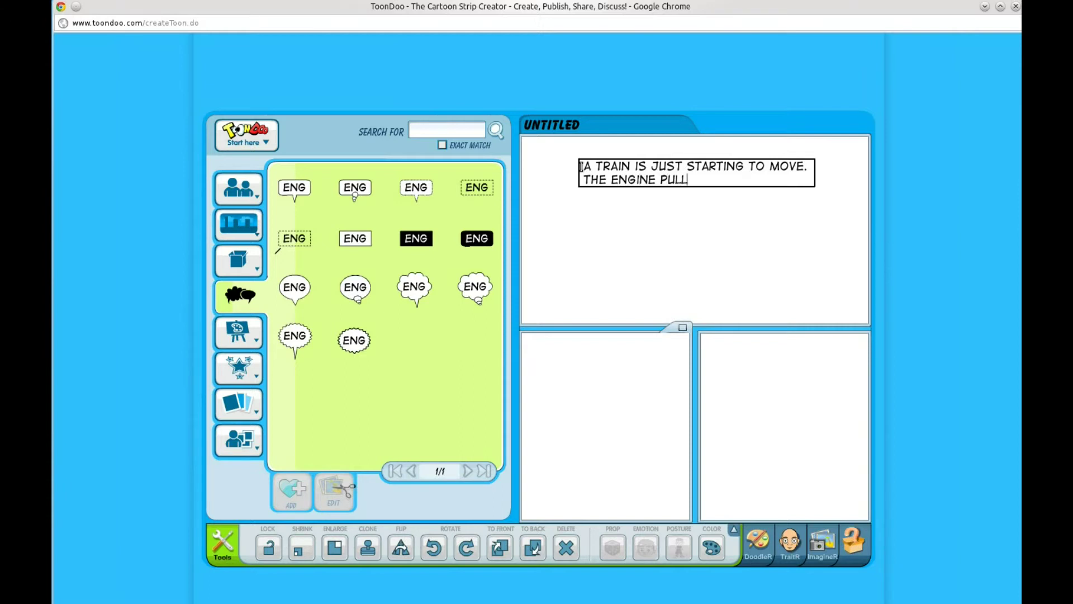
text(S ON THE CA)
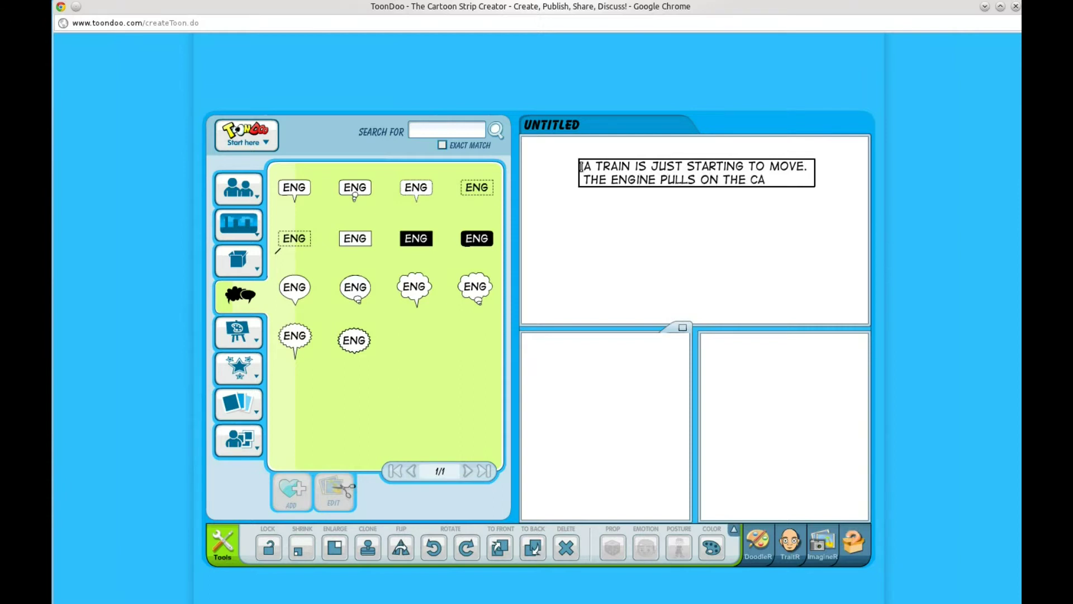
text(RS WITH FORCE A)
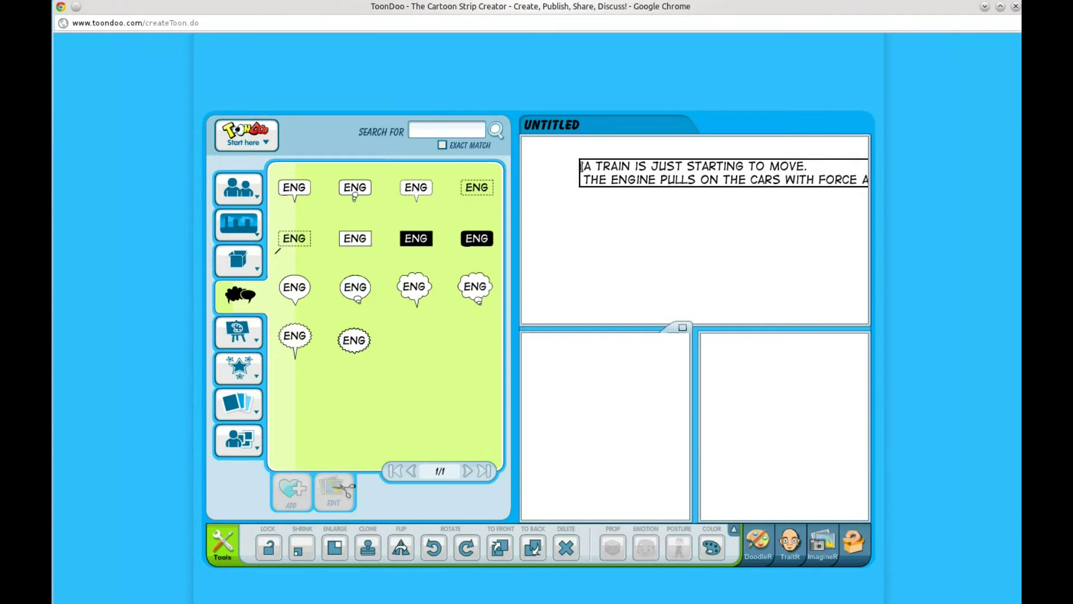
key(Return)
text(THE CARS)
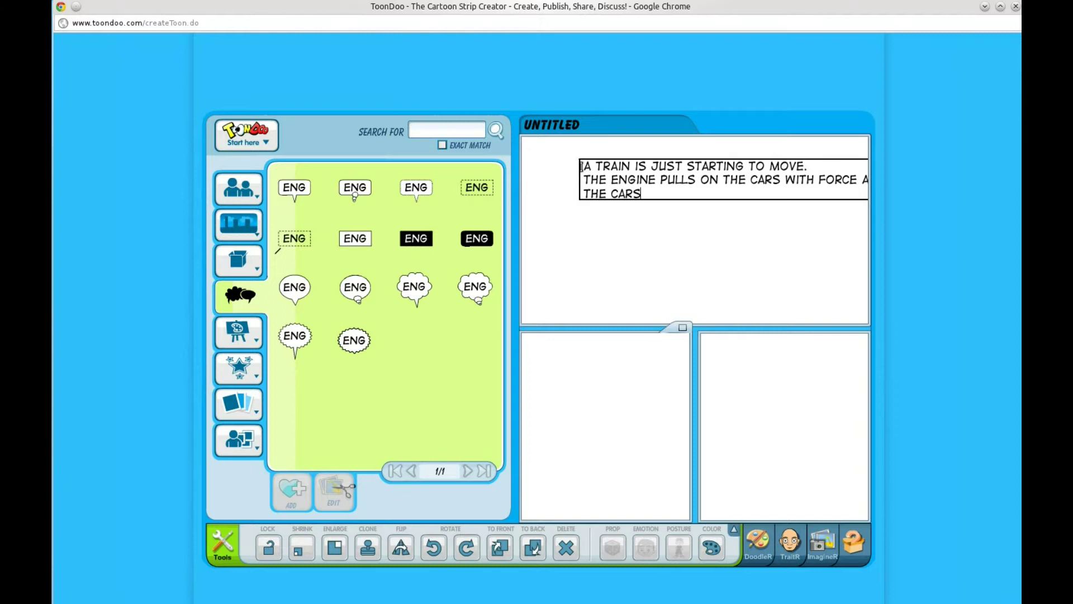
text( P)
text(ULL ON THE ENGINE WI)
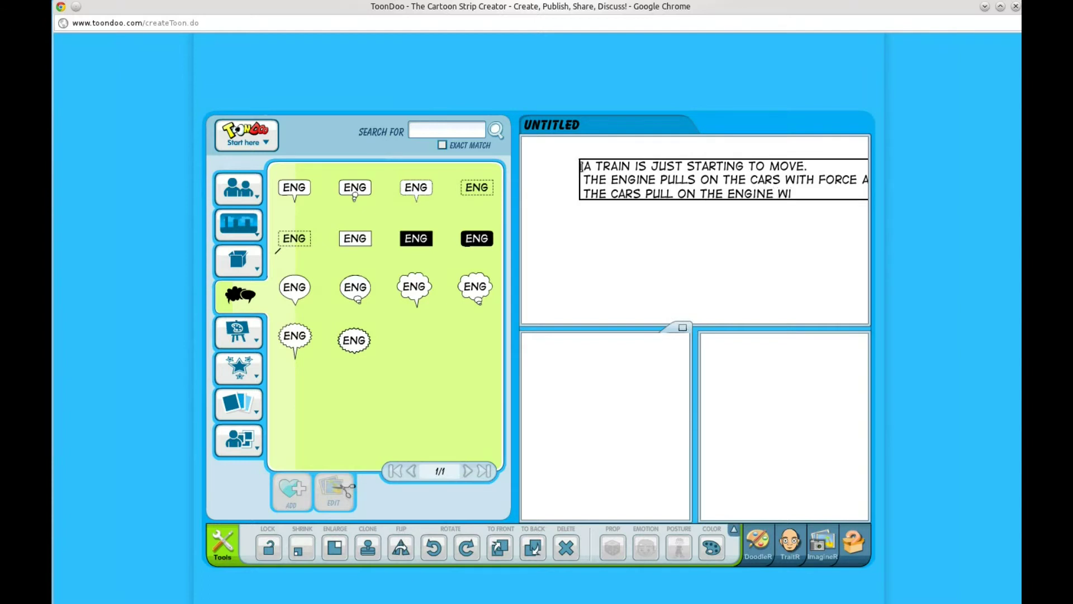
text(TH FORCE B.)
Move the question text to the top panel's top-left corner and finish its last line.
click(557, 264)
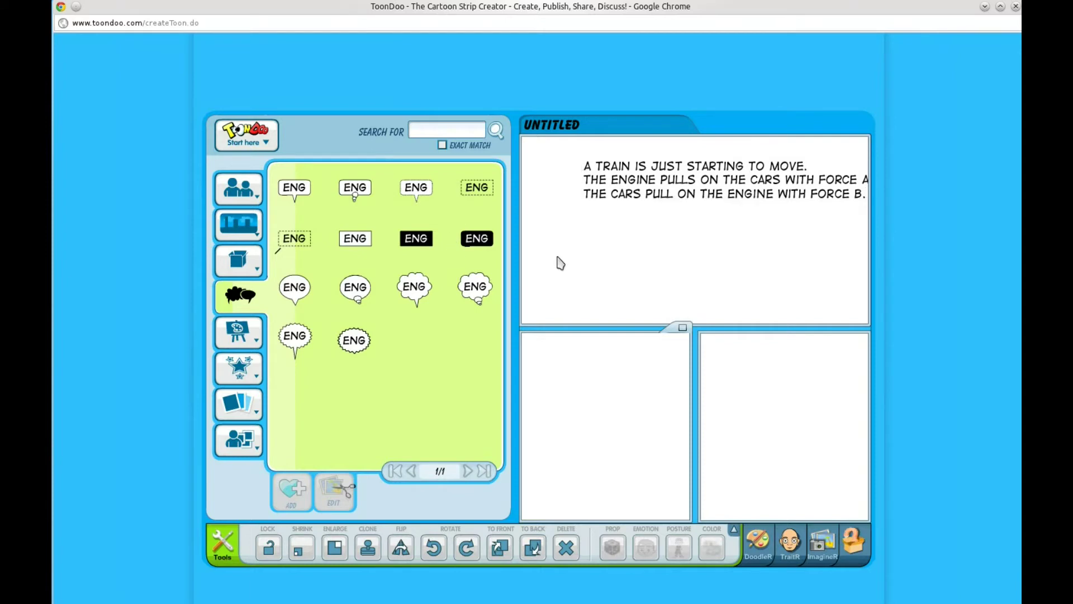
click(621, 186)
drag(622, 188, 572, 168)
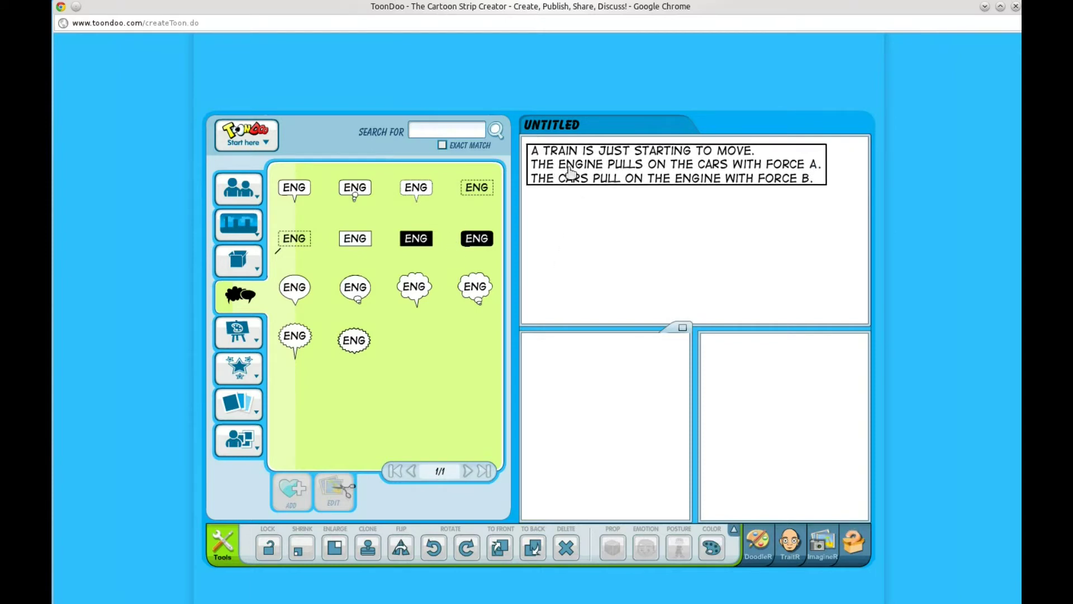
text(.)
click(582, 208)
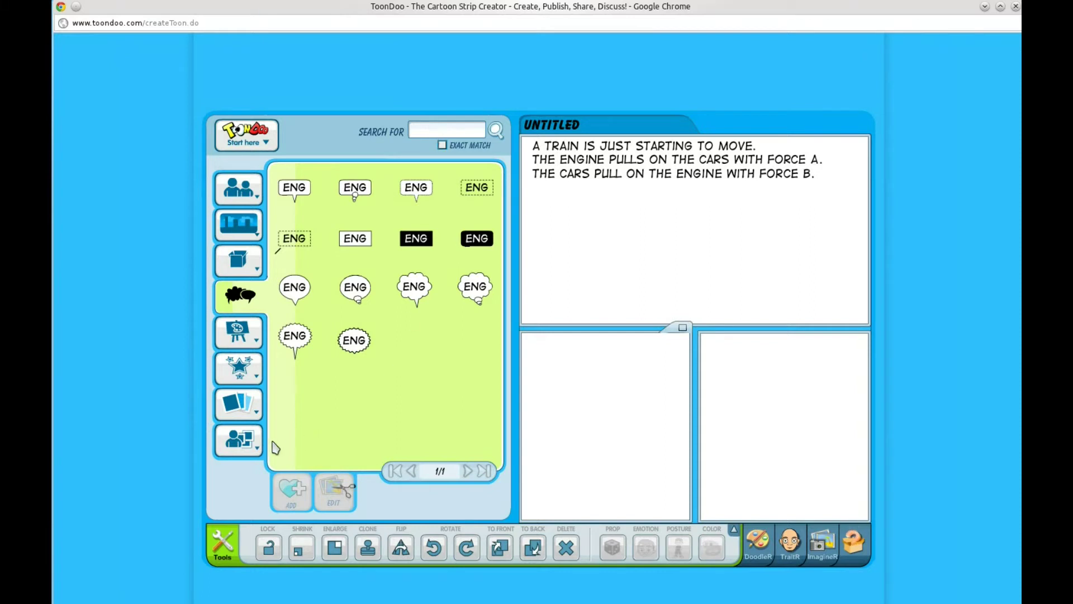
Place the blue steam train under the question, flipped so the engine faces right, and resize it.
click(316, 444)
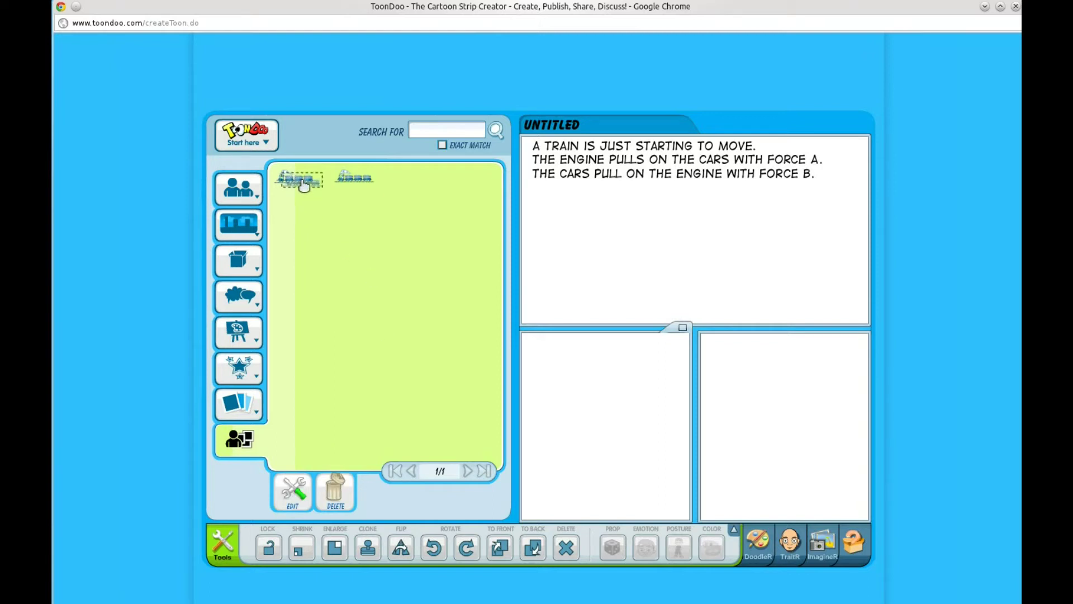
mouse_move(296, 178)
mouse_down()
mouse_move(548, 248)
mouse_move(671, 210)
mouse_move(685, 245)
mouse_up()
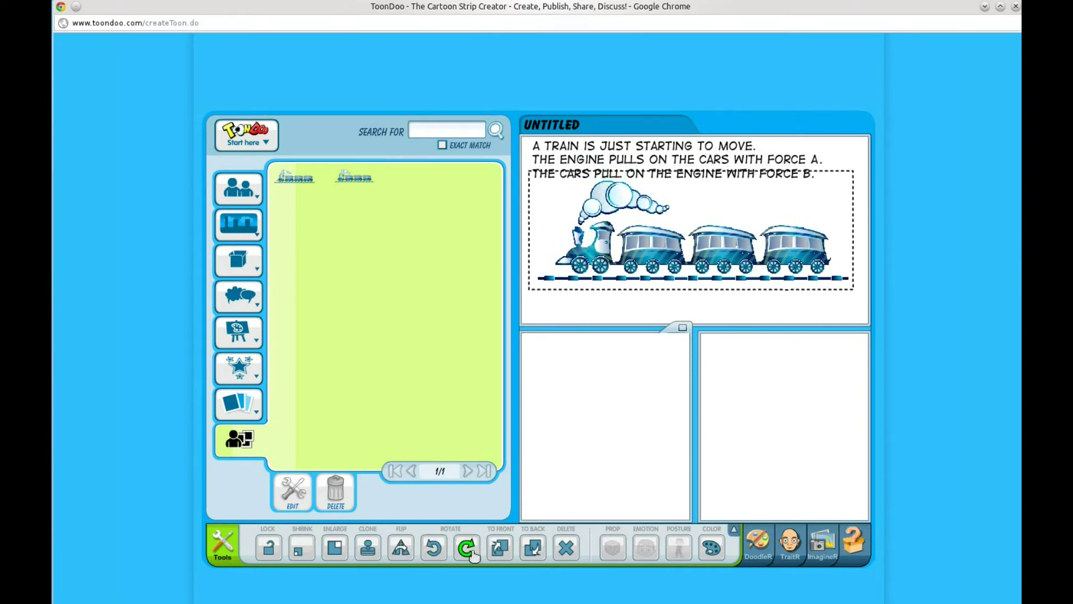
click(400, 549)
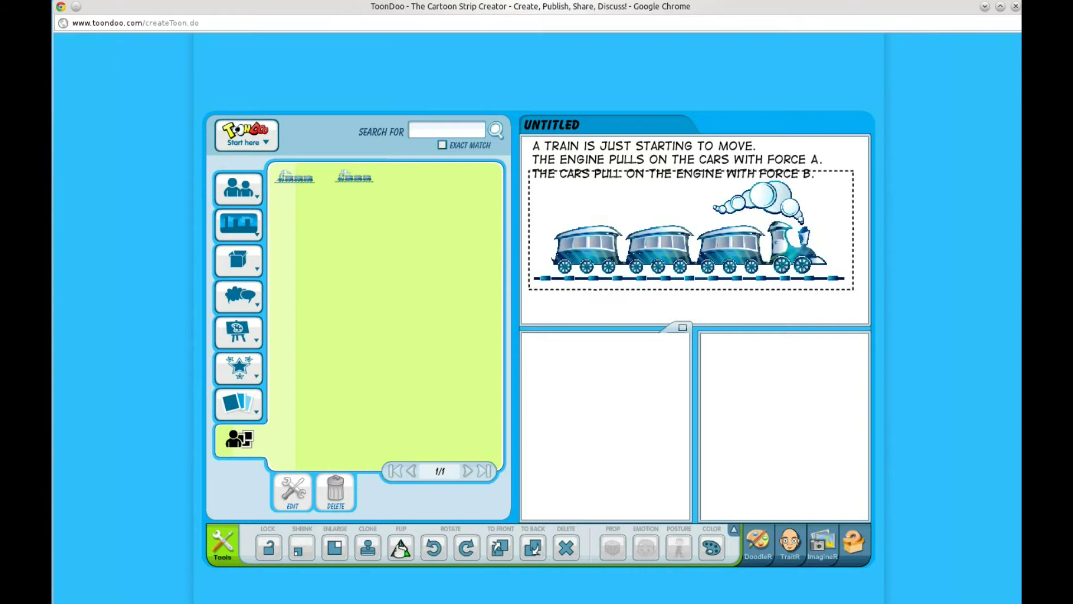
click(335, 549)
click(299, 559)
click(622, 306)
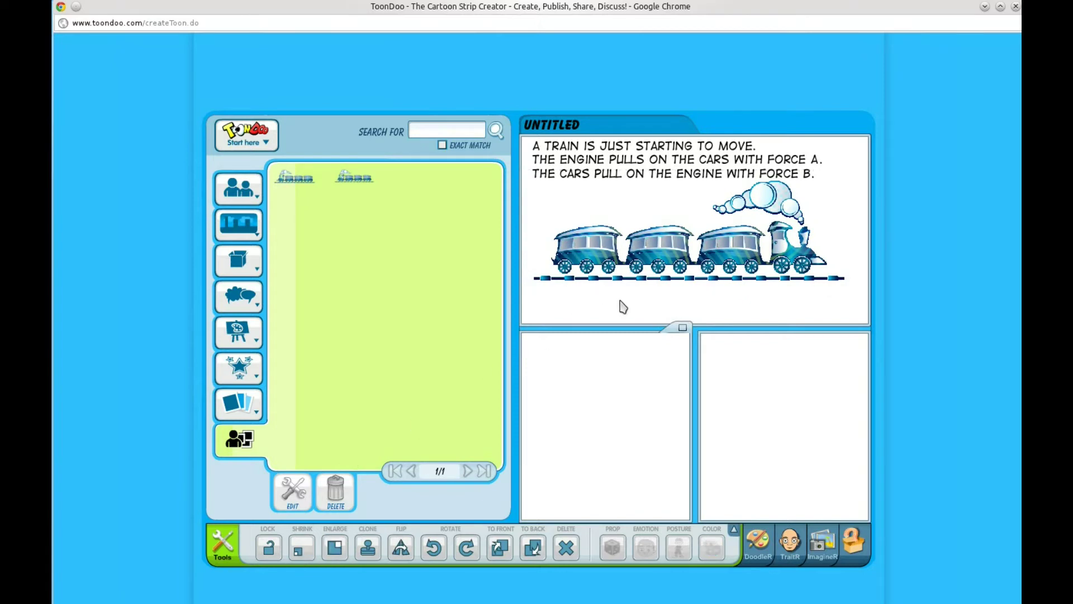
Add a text box reading 'WHICH STUDENT REASONS CORRECTLY?' centred under the train.
click(249, 297)
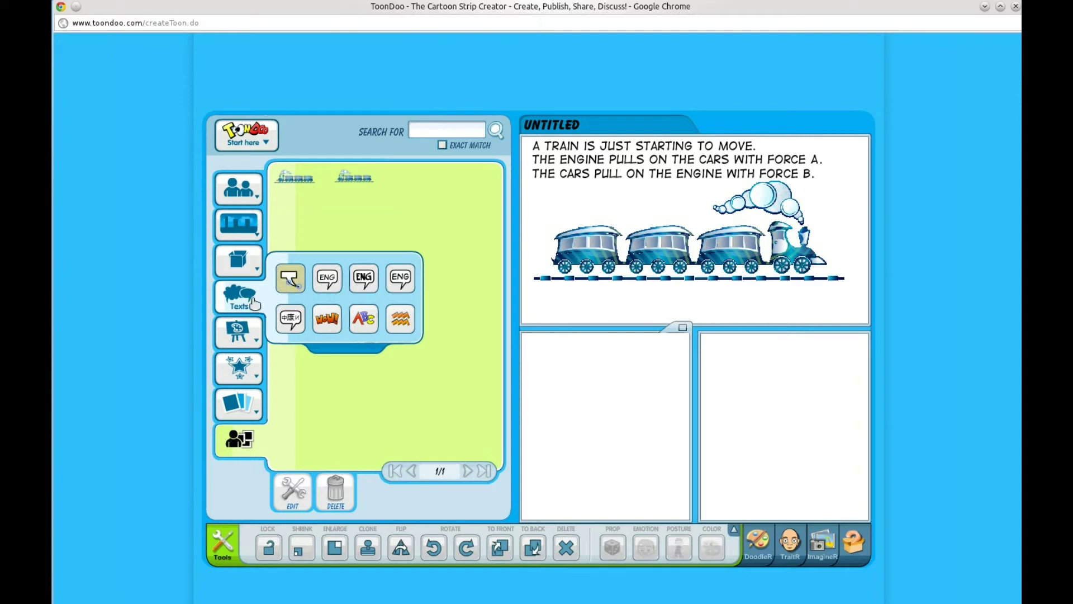
click(401, 278)
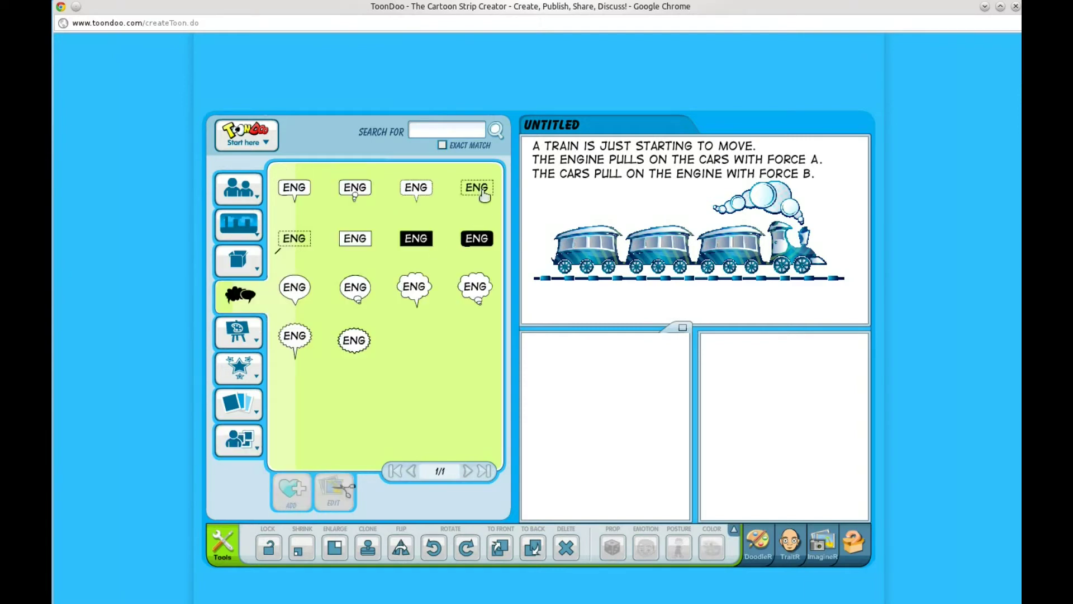
drag(477, 188, 635, 298)
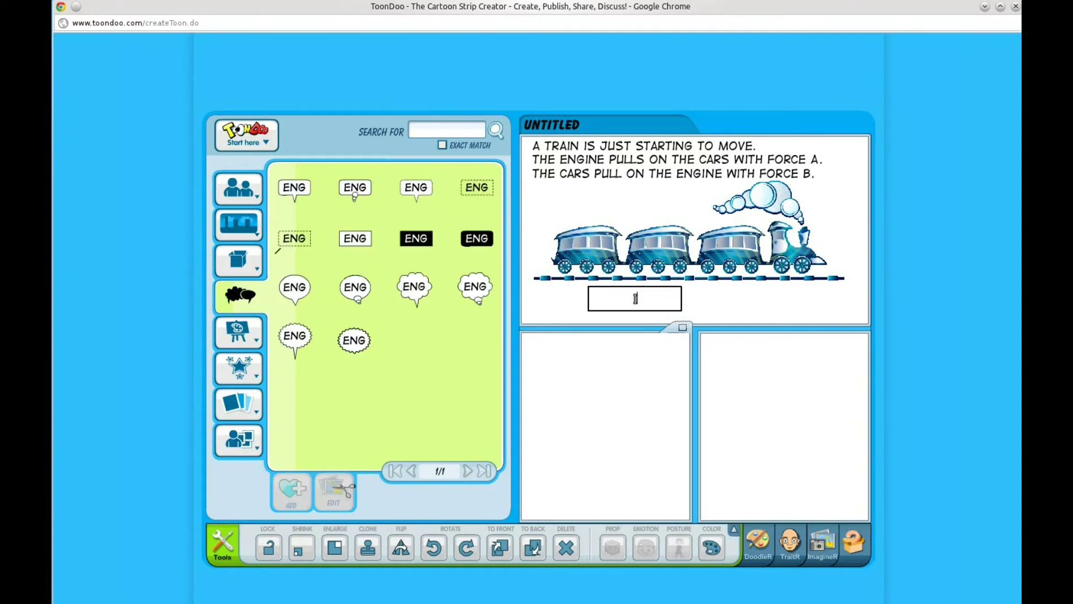
text(WHICH STU)
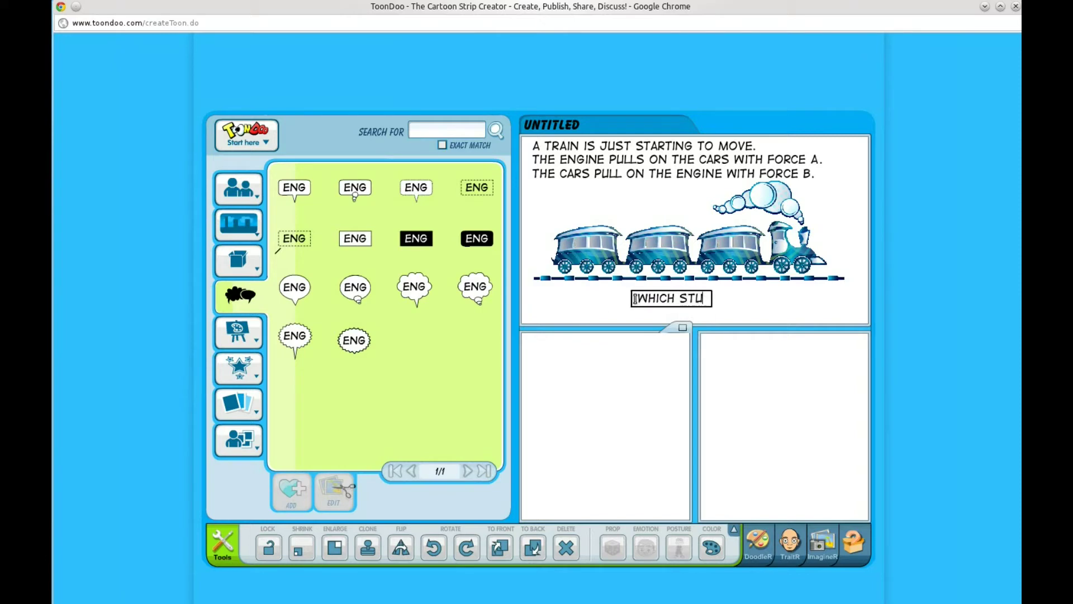
text(DENT REA)
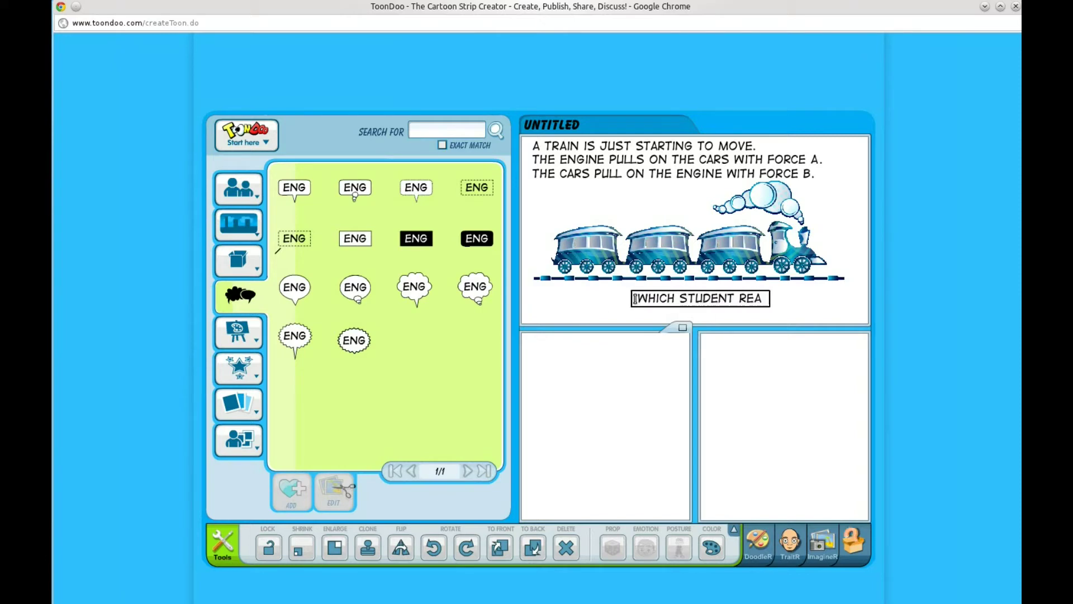
text(SONS CORRECTLY)
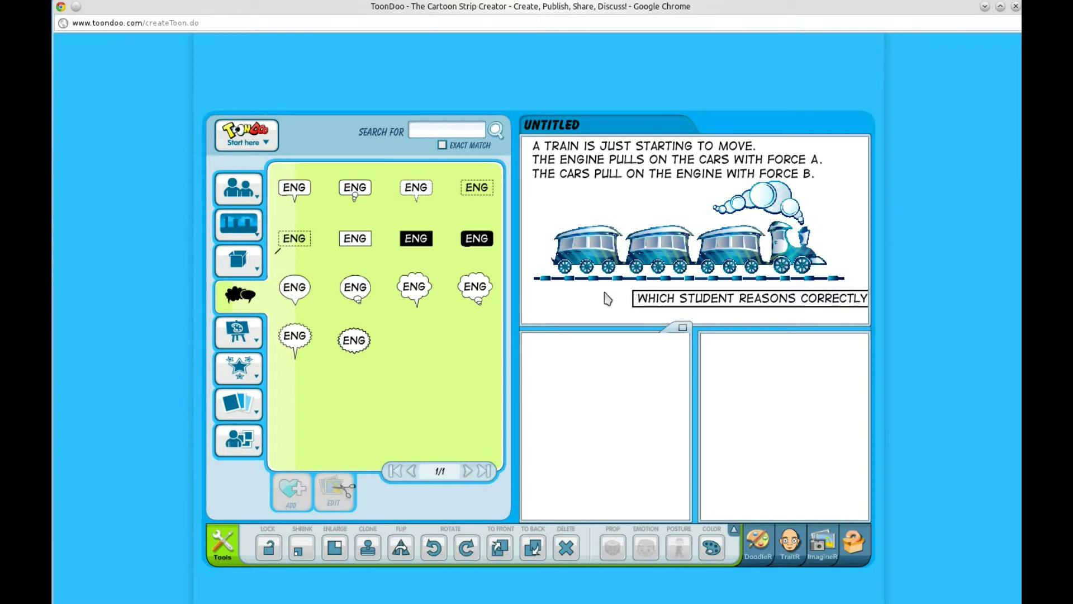
text(?)
drag(671, 301, 614, 311)
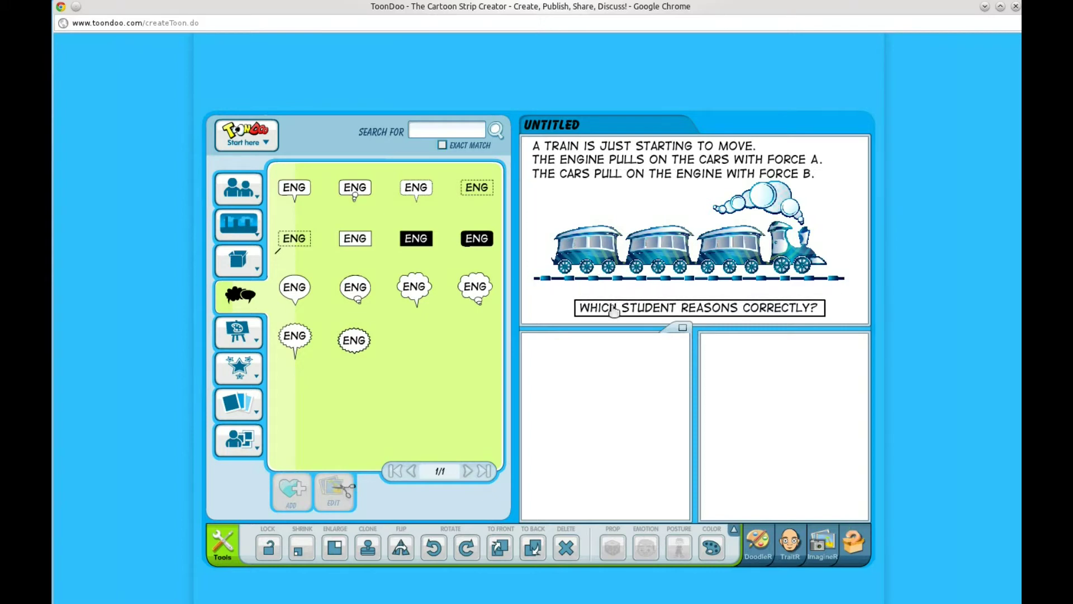
click(621, 366)
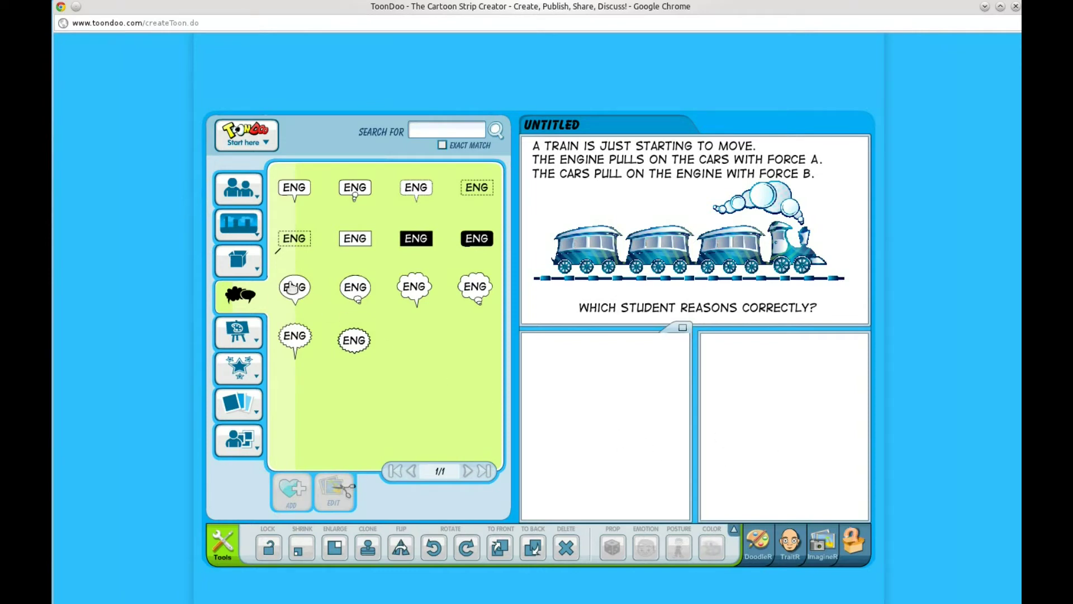
mouse_move(238, 223)
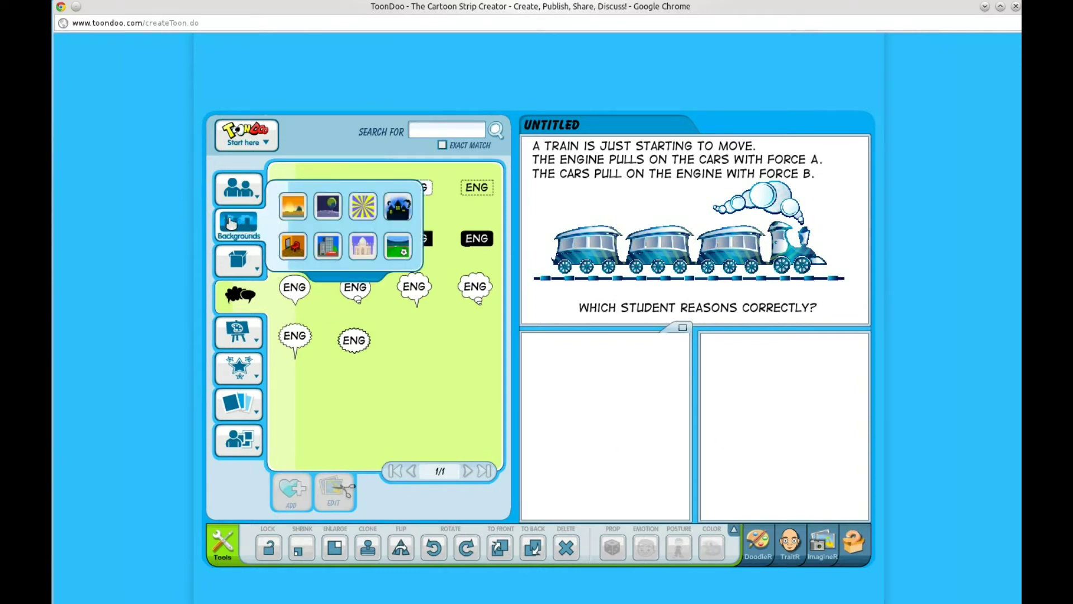
Fill the lower-left and lower-right panels with the orange textured background.
click(371, 217)
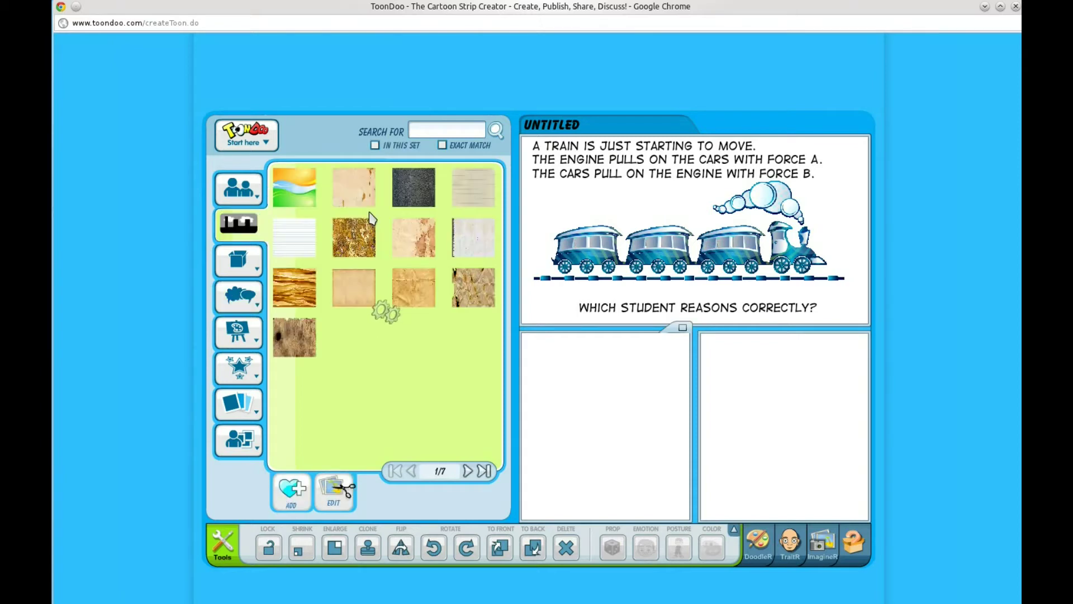
drag(358, 428, 608, 405)
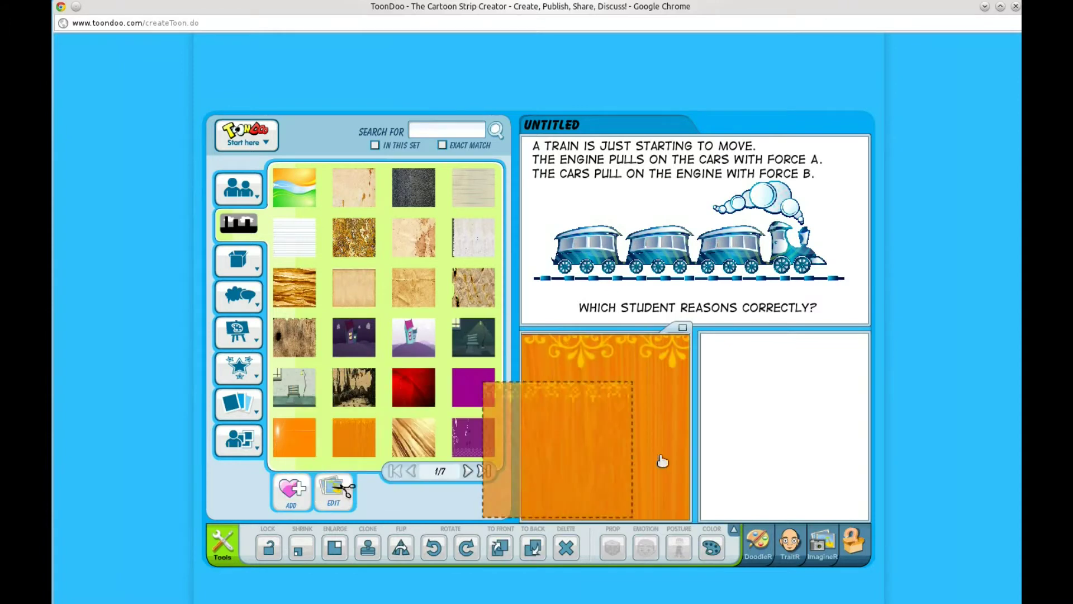
drag(345, 441, 783, 408)
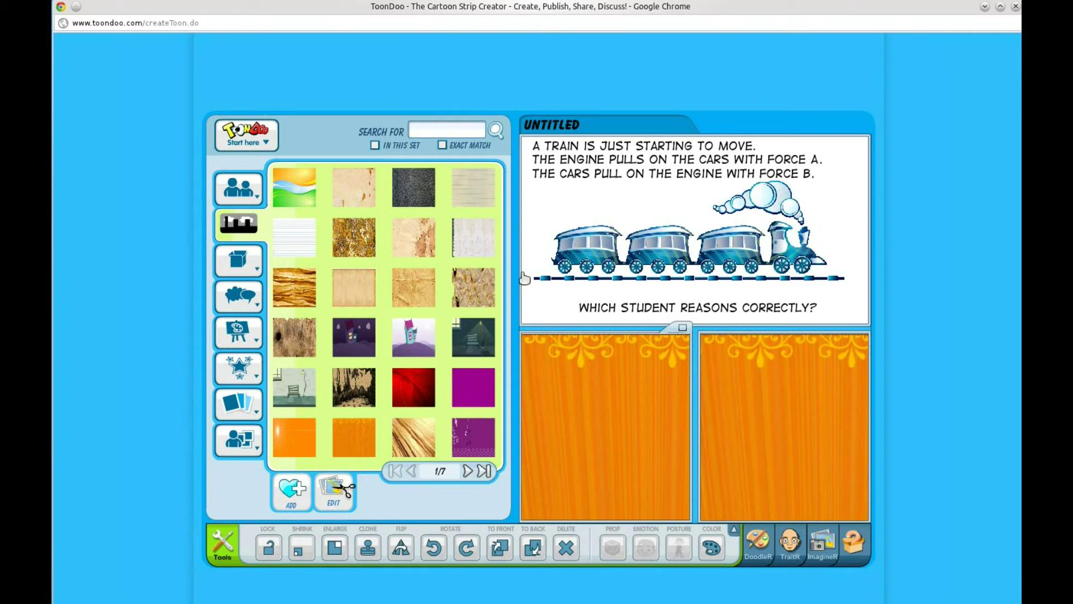
Put the surprised man in a tie into the lower-left panel, shrunk and standing at the bottom.
click(250, 192)
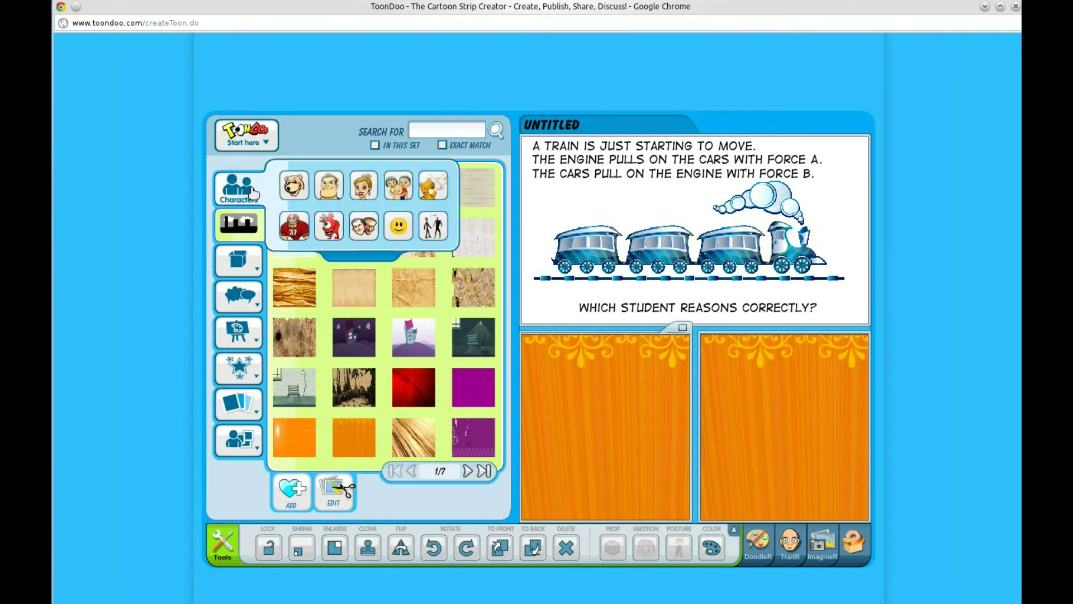
click(327, 193)
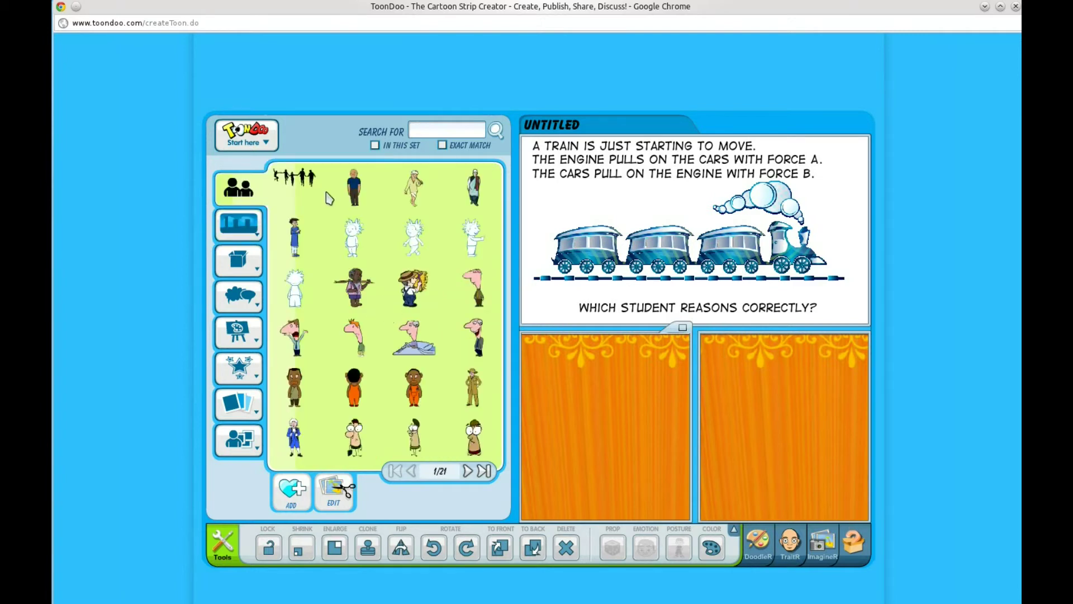
click(467, 472)
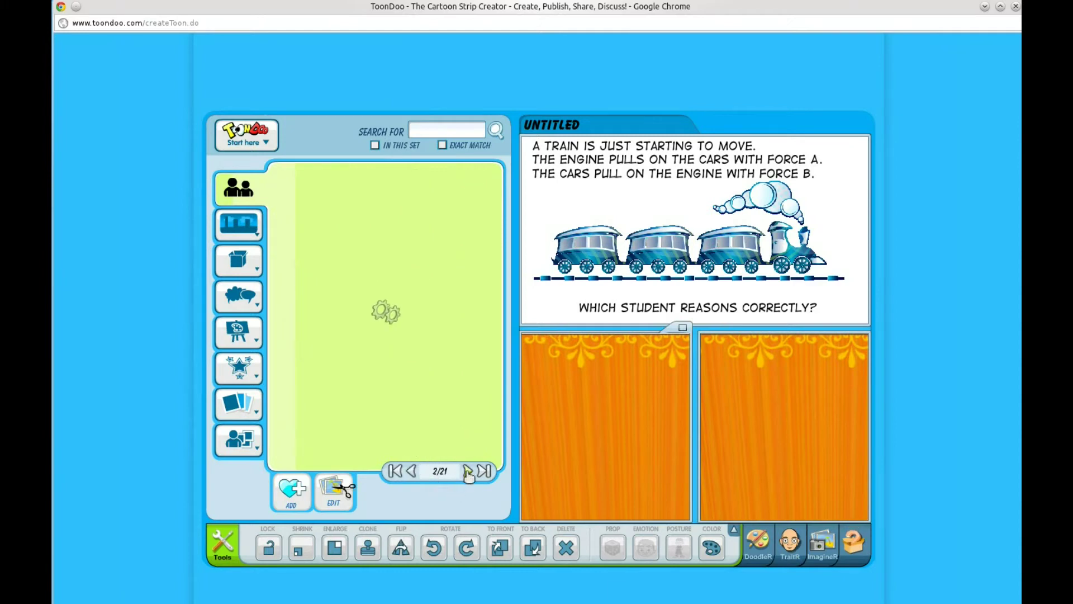
click(412, 472)
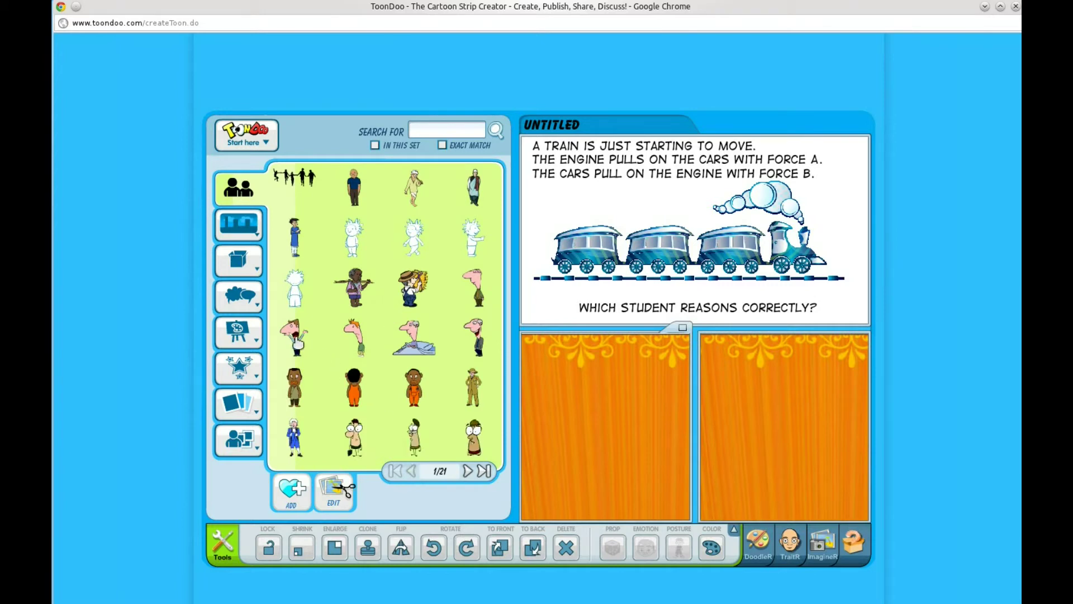
drag(295, 337, 588, 452)
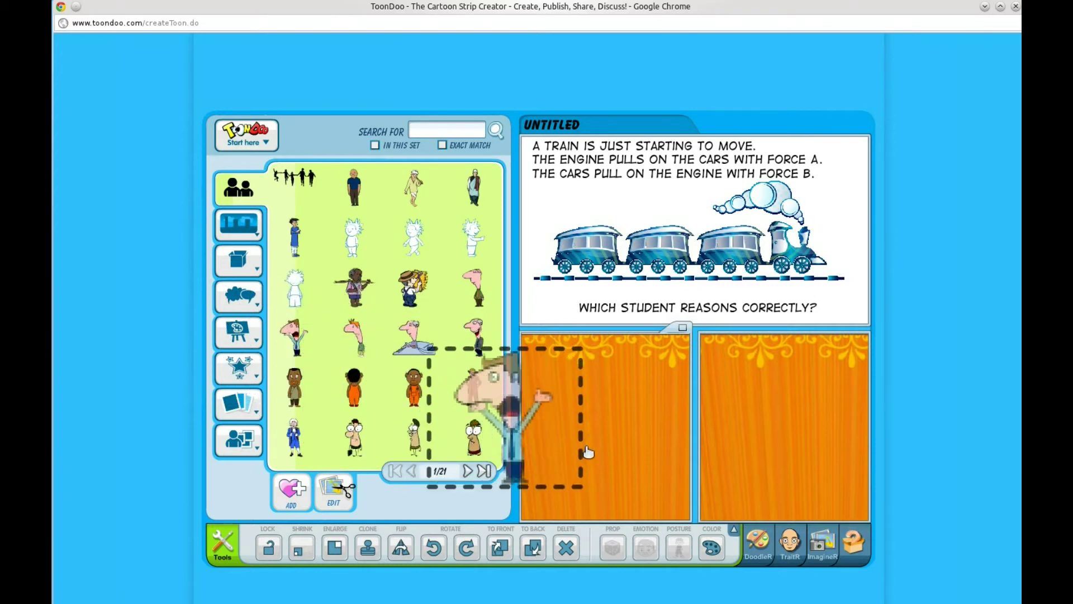
mouse_move(588, 452)
mouse_down()
mouse_move(681, 496)
mouse_move(671, 471)
mouse_up()
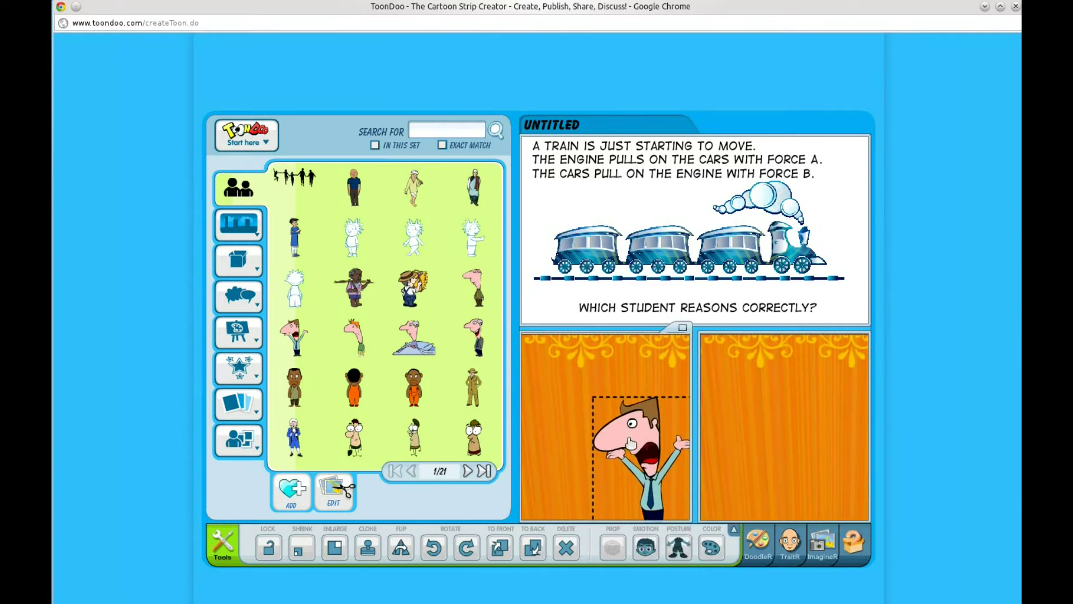
drag(630, 444, 633, 431)
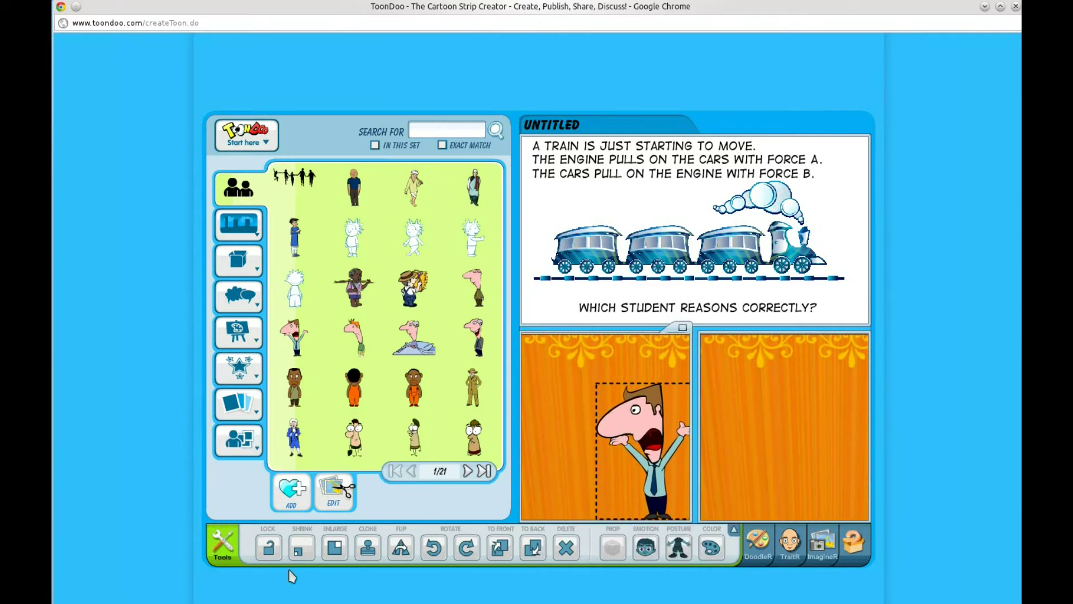
click(302, 550)
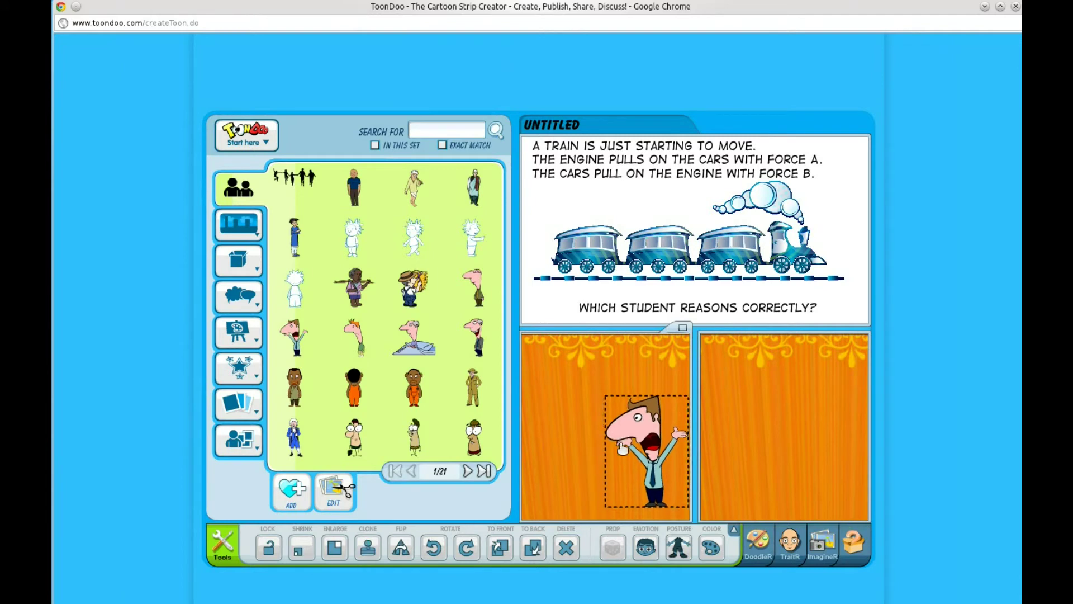
drag(622, 447, 630, 457)
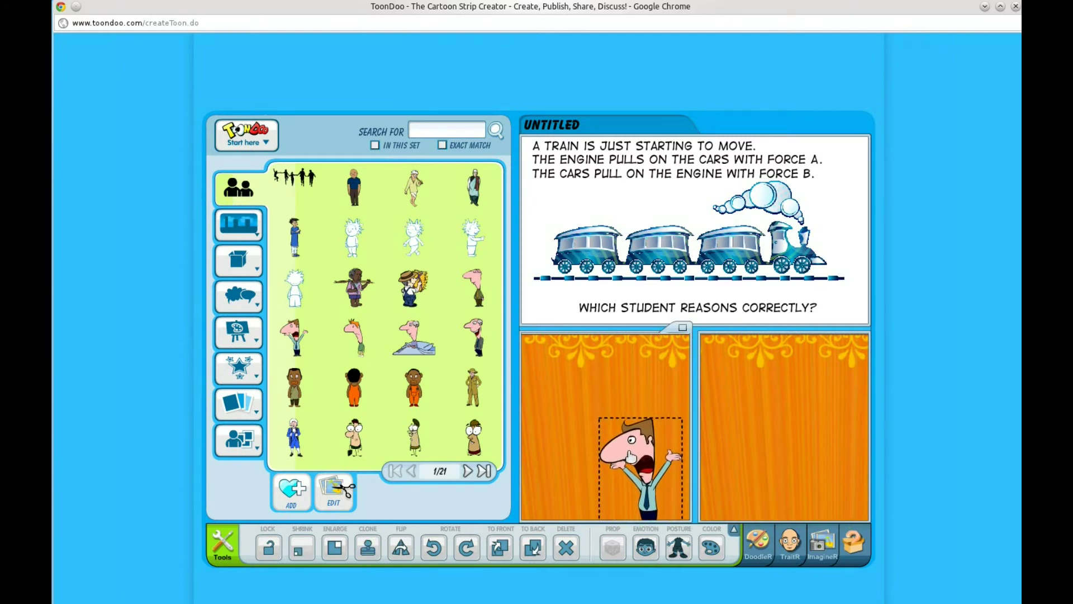
click(602, 430)
mouse_move(239, 260)
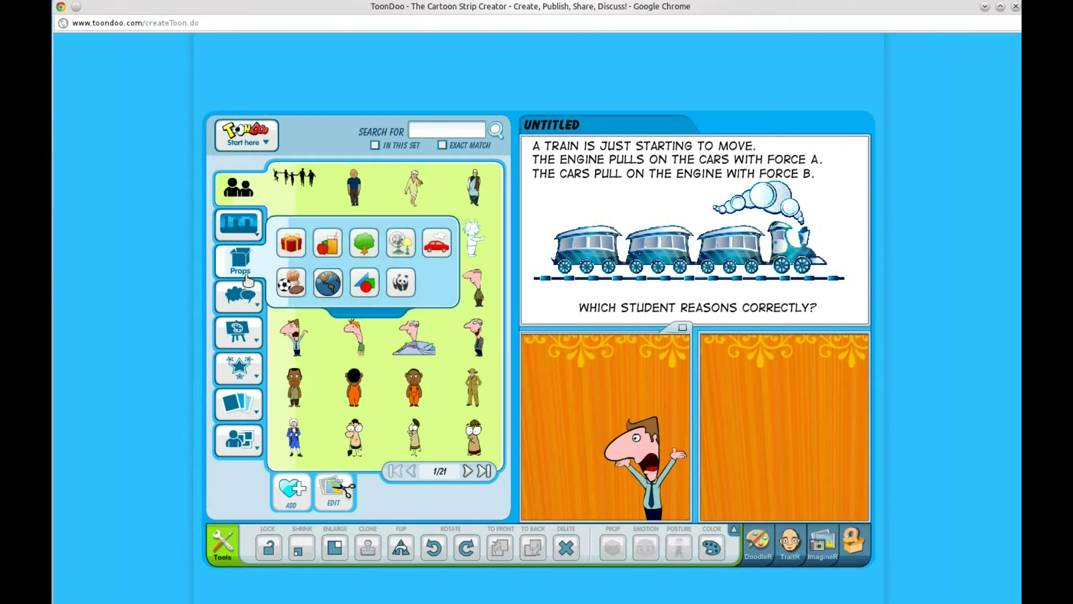
Give the man a speech bubble: 'FORCE A MUST BE GREATER IN ORDER FOR THE CARS TO GET MOVING...!'.
click(414, 285)
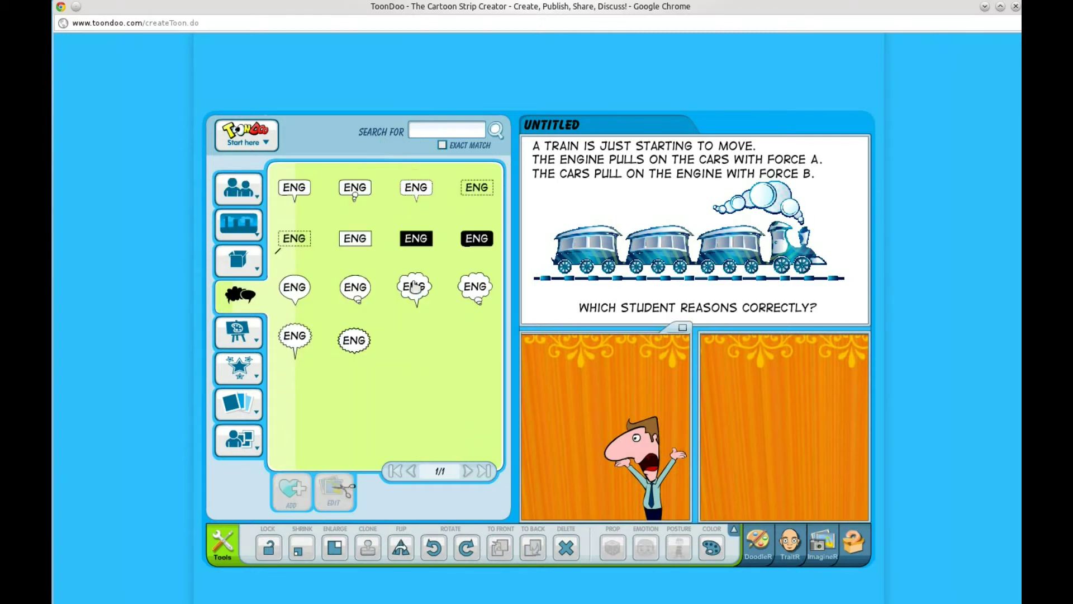
mouse_move(299, 190)
mouse_down()
mouse_move(539, 354)
mouse_move(580, 370)
mouse_up()
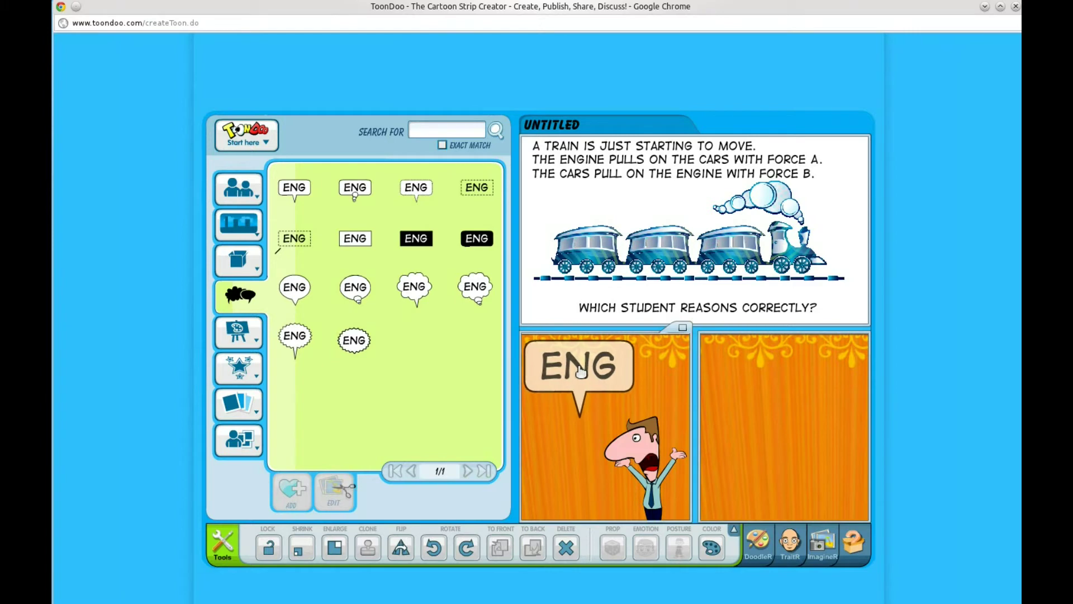
click(581, 370)
text(FO)
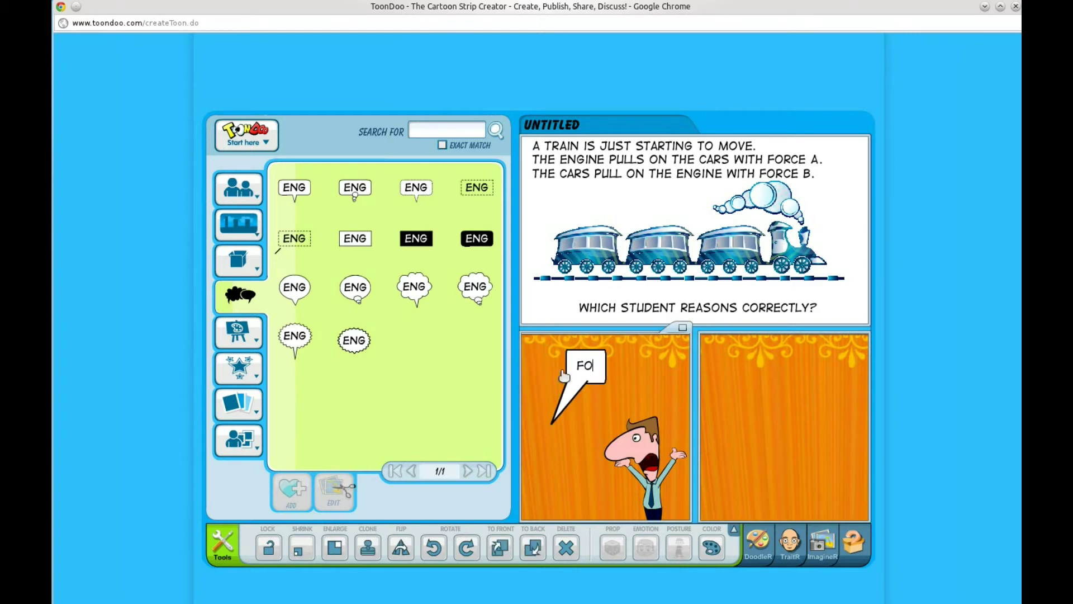
text(RCE)
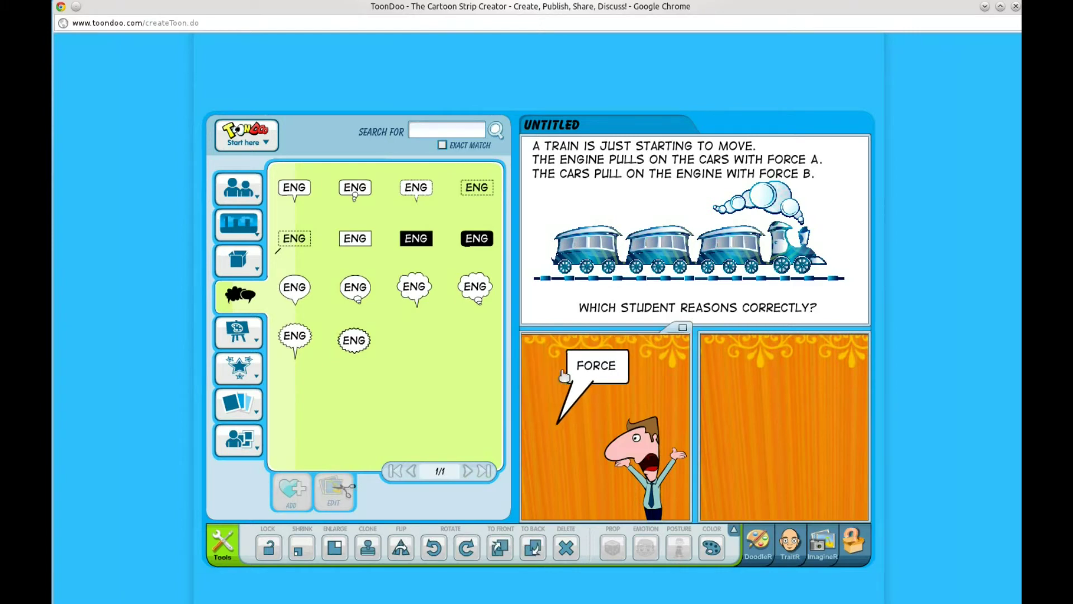
text( A MUST B)
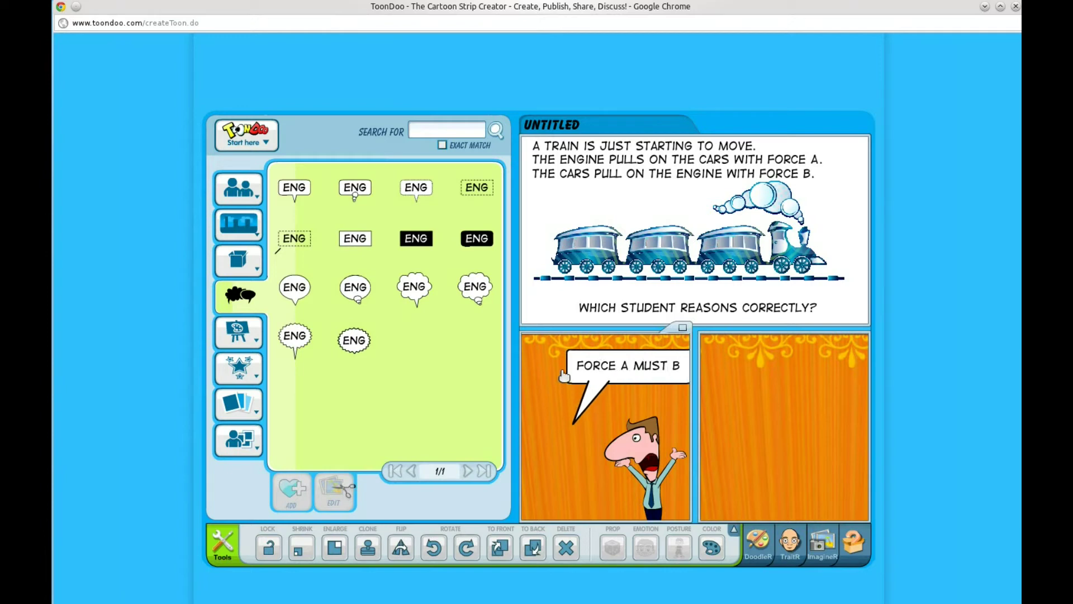
text(E GREATER)
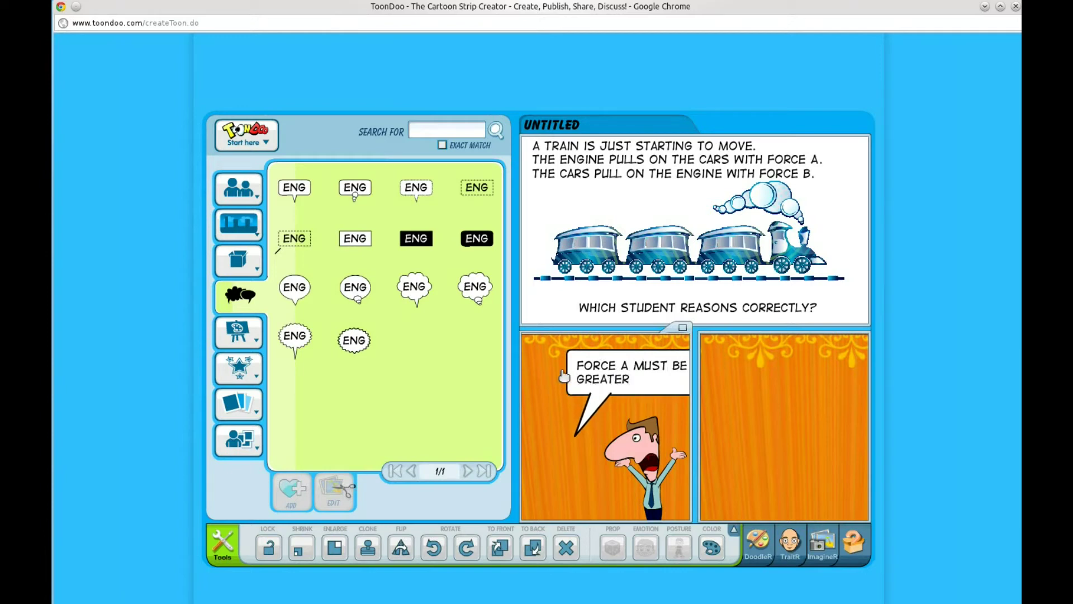
text( IN ORDER )
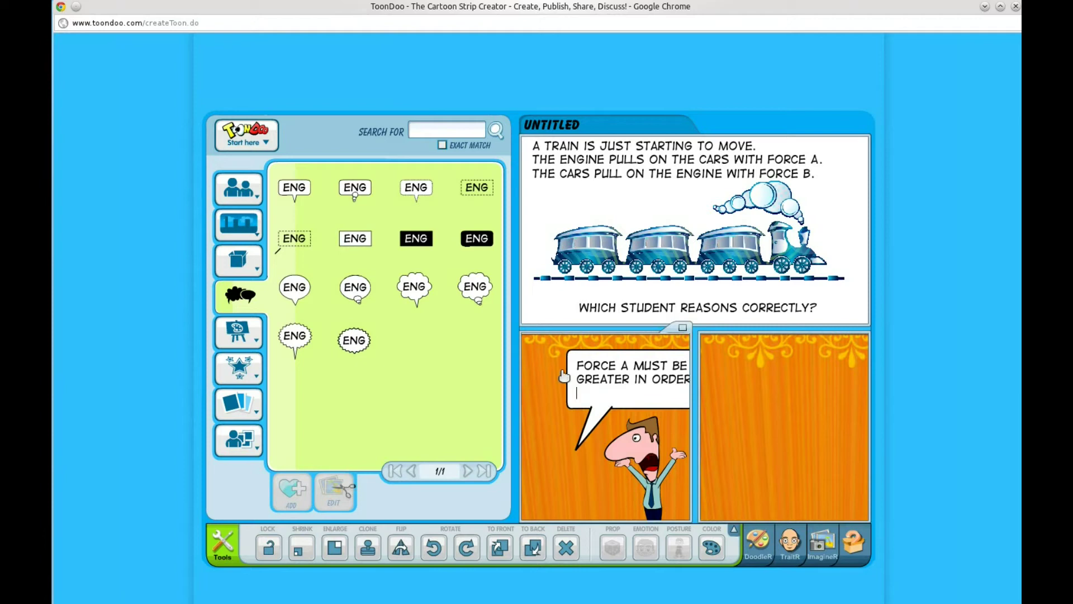
text(FOR)
text( THE CARS)
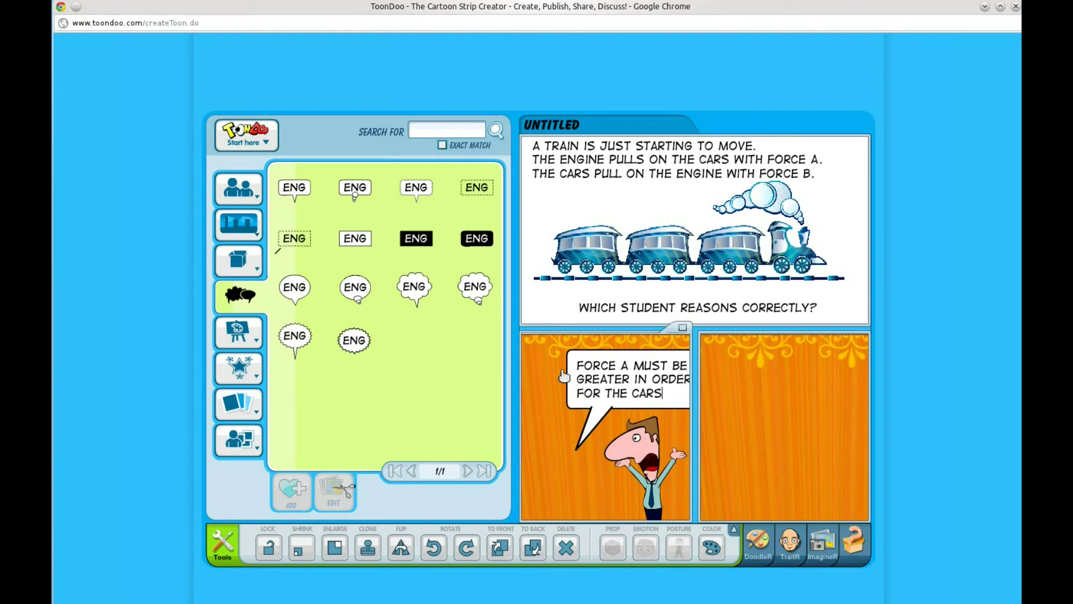
text( TO )
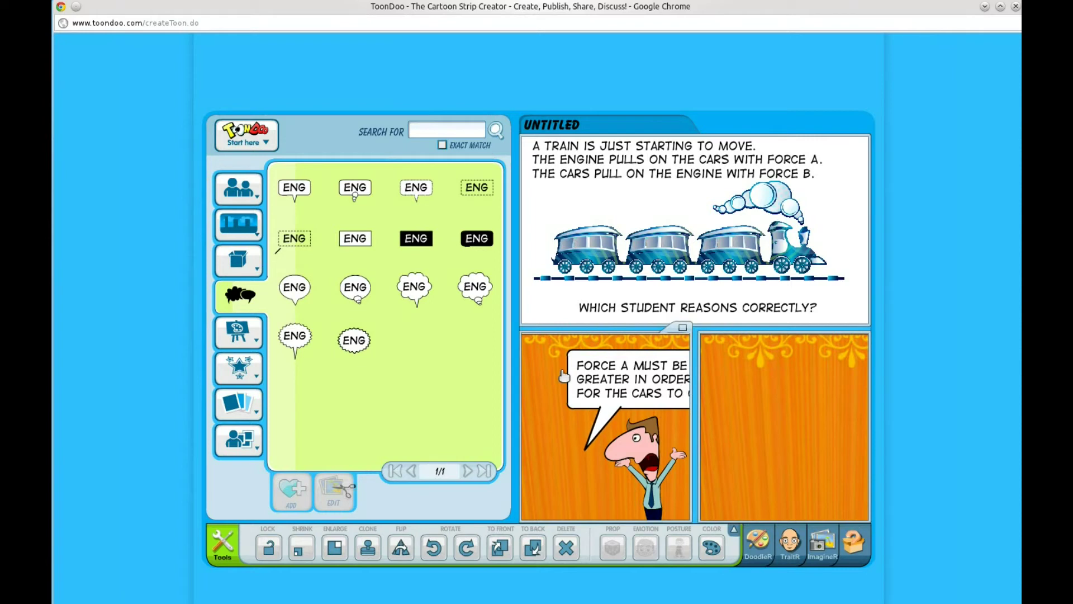
text(OVE)
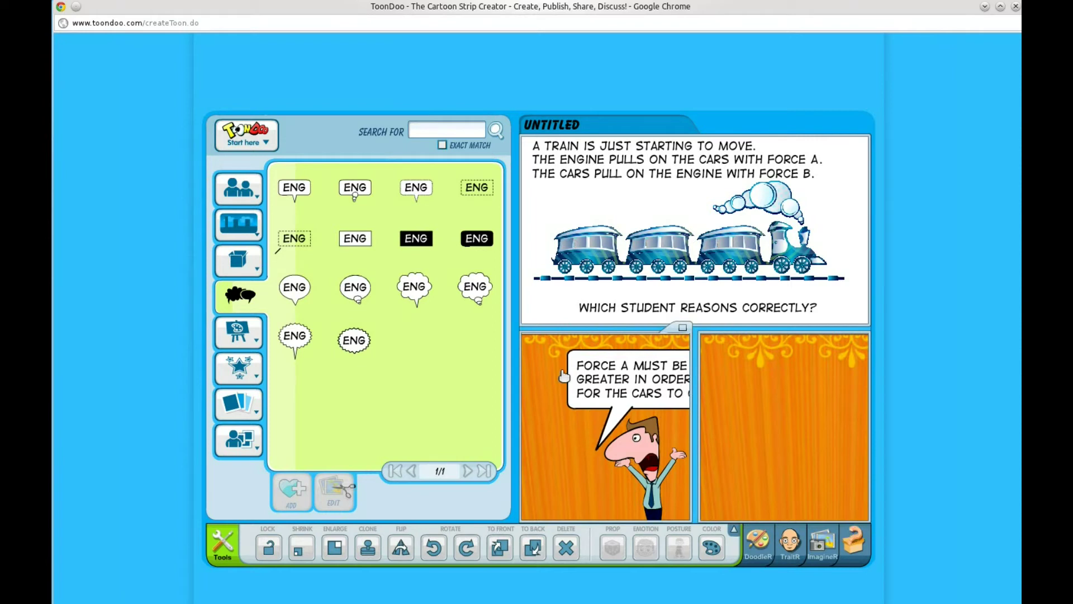
text(.)
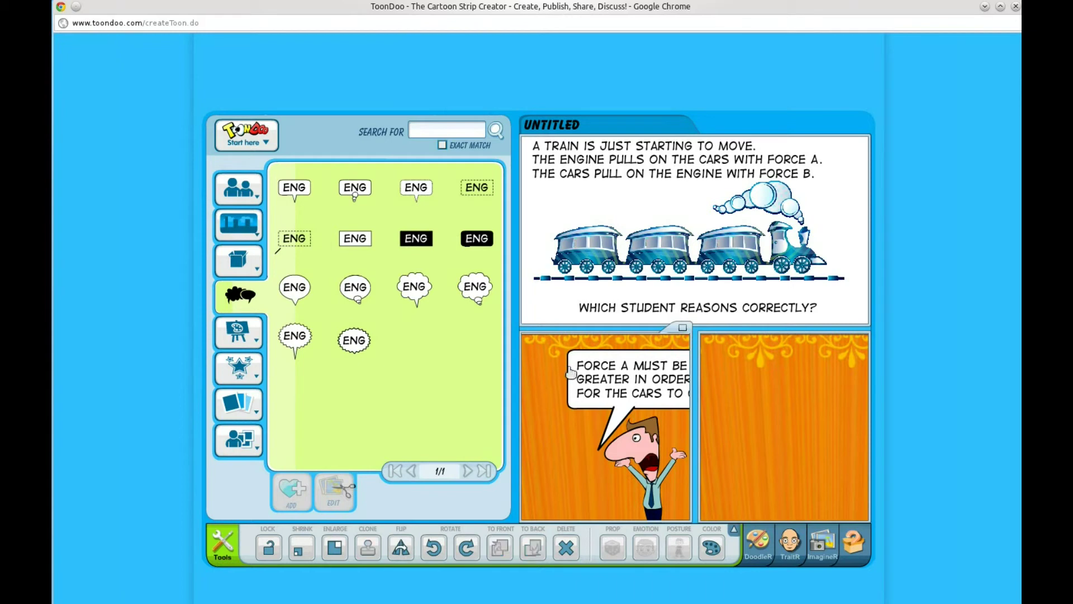
drag(585, 372, 540, 357)
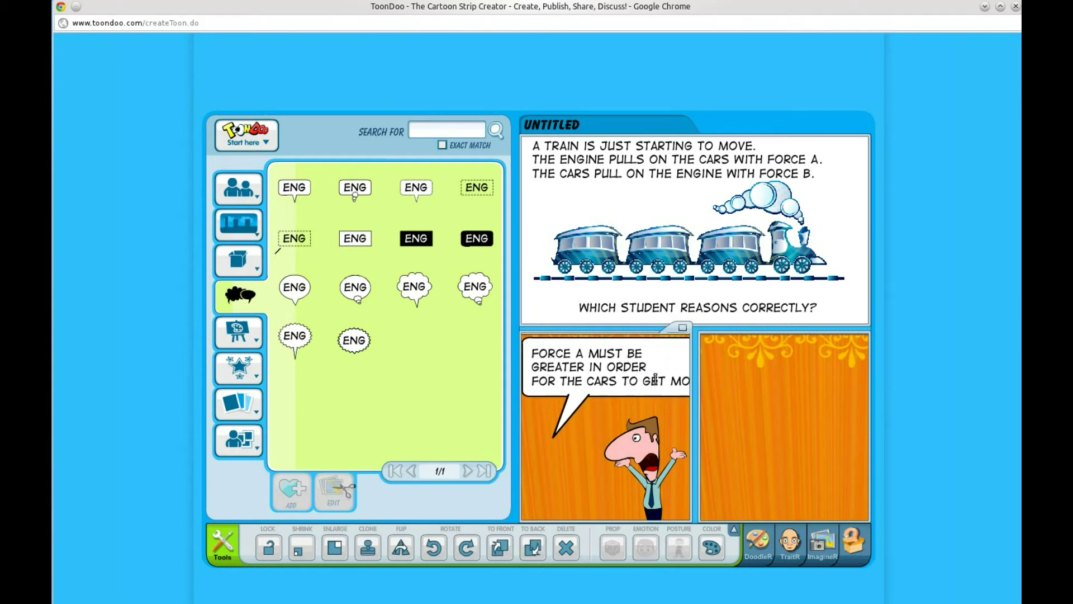
key(Return)
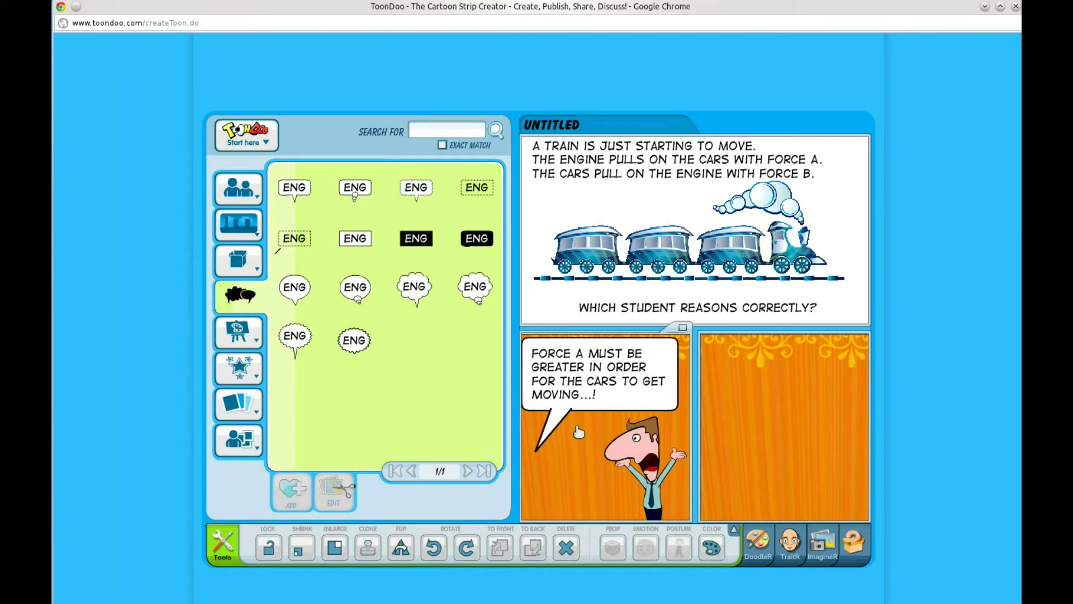
drag(537, 450, 615, 442)
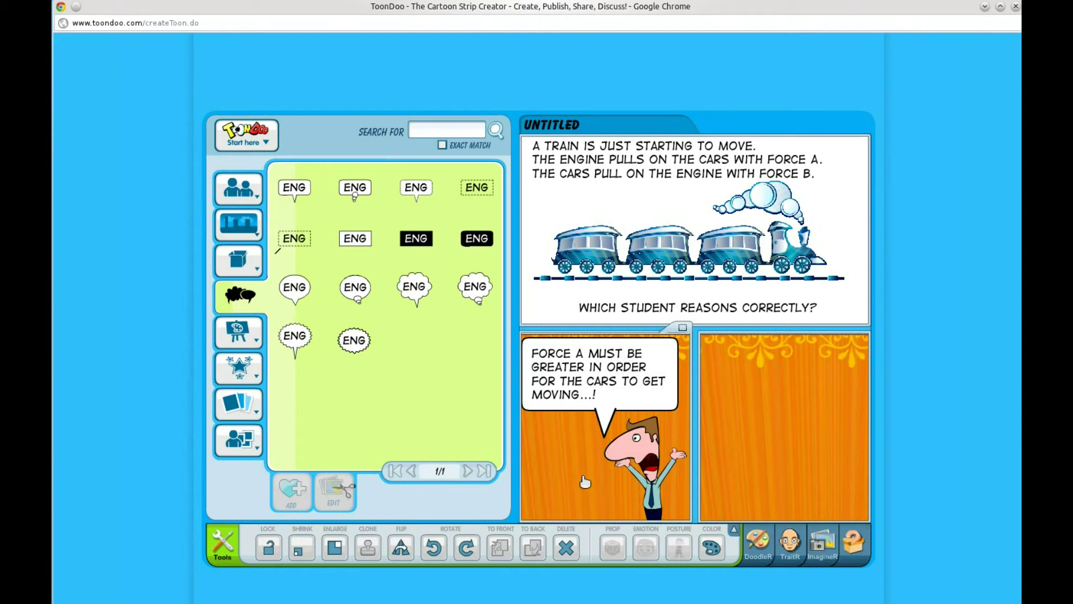
Cycle the lower-left man's expressions until he shows an open-mouthed smile.
click(632, 452)
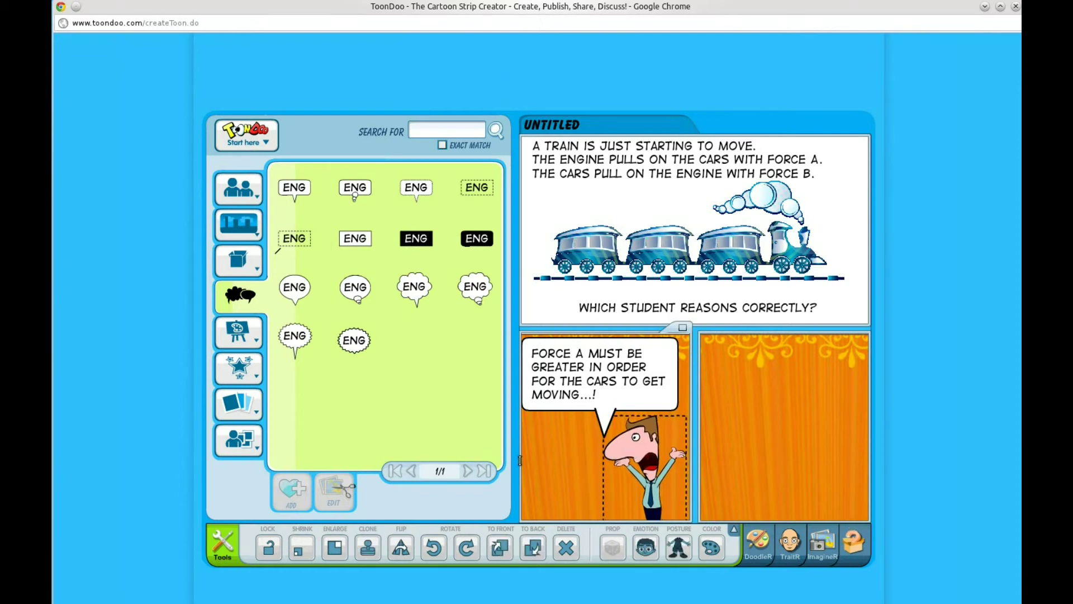
click(649, 551)
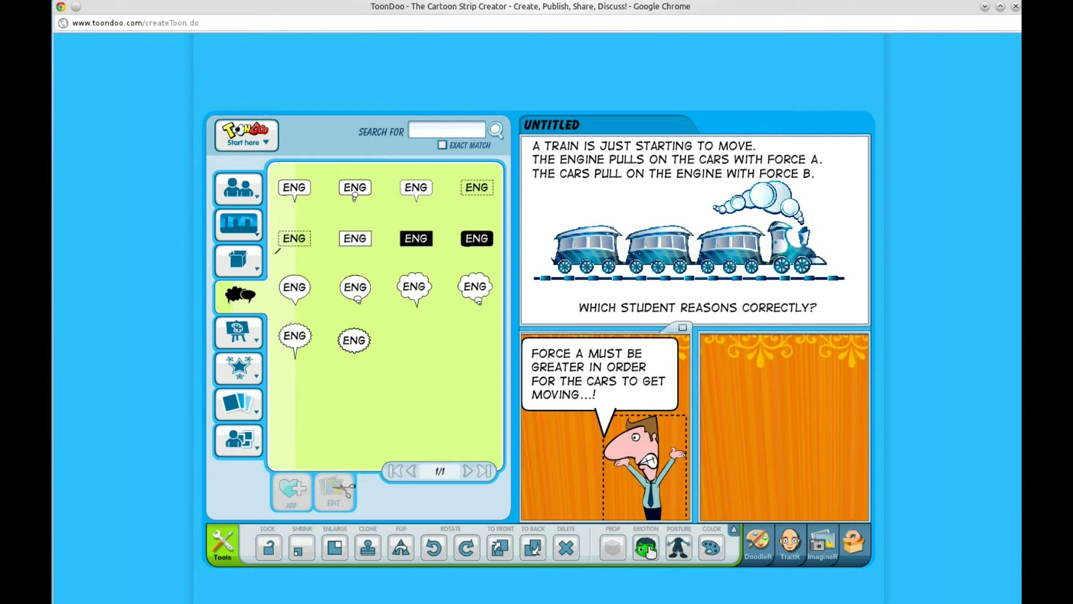
click(647, 550)
click(648, 551)
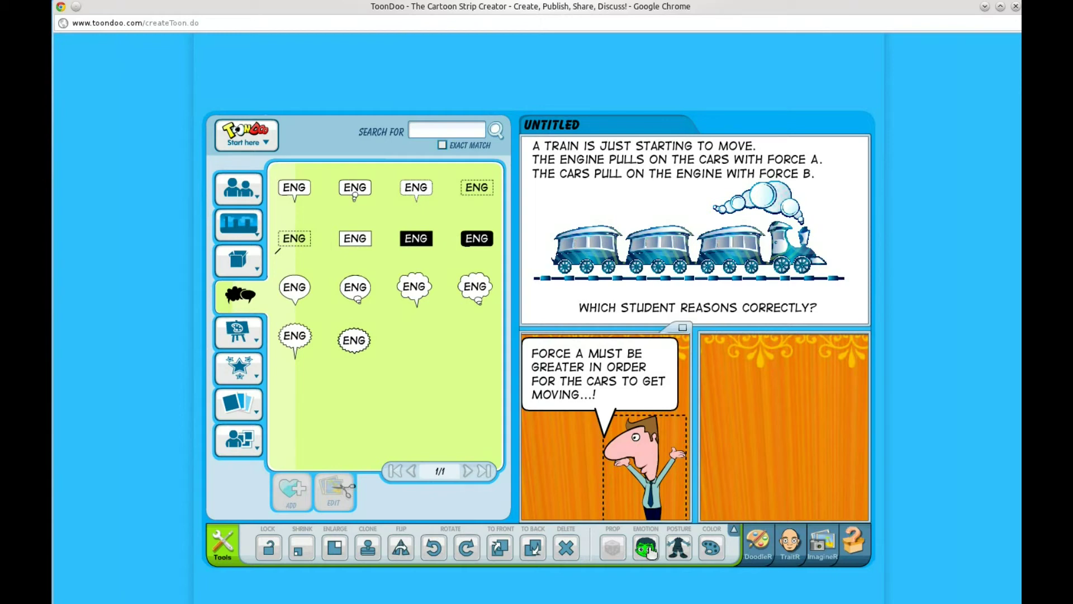
click(651, 553)
click(652, 554)
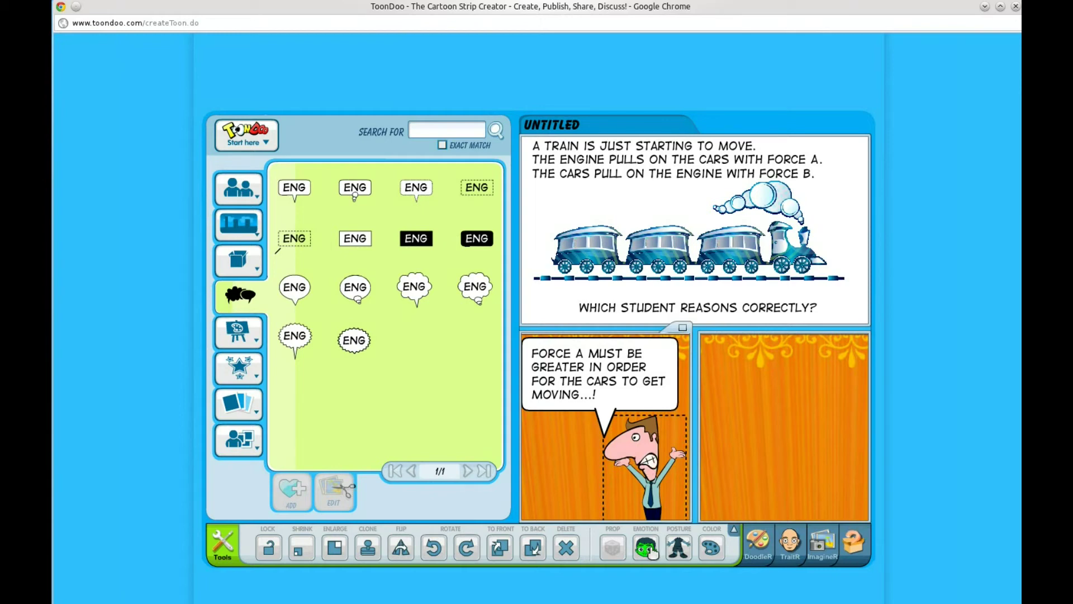
click(652, 553)
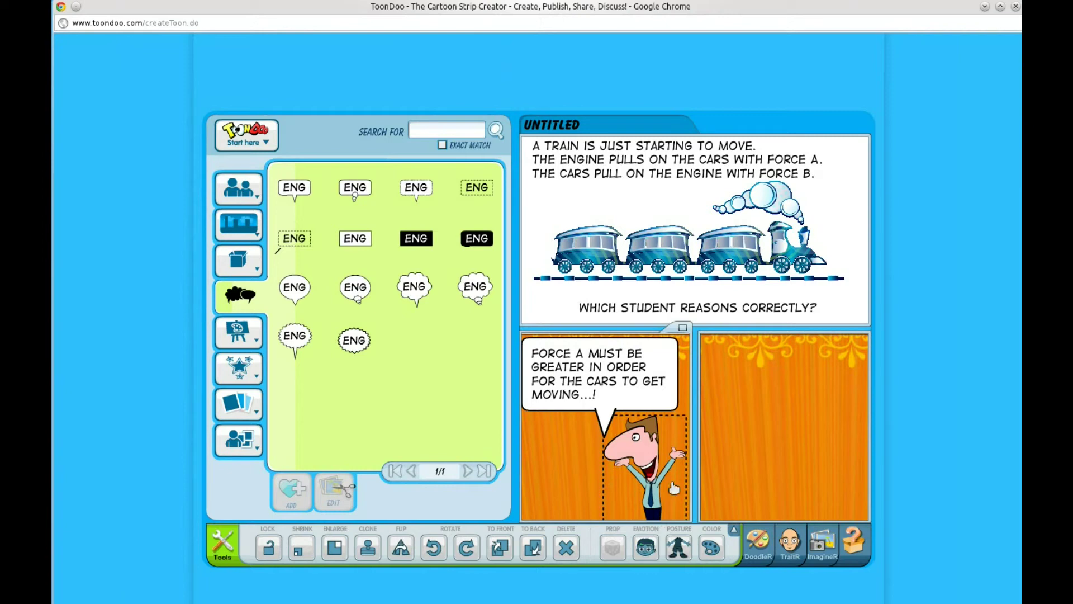
Add the girl with glasses to the lower-right panel, shrunk and nudged down-right.
click(716, 462)
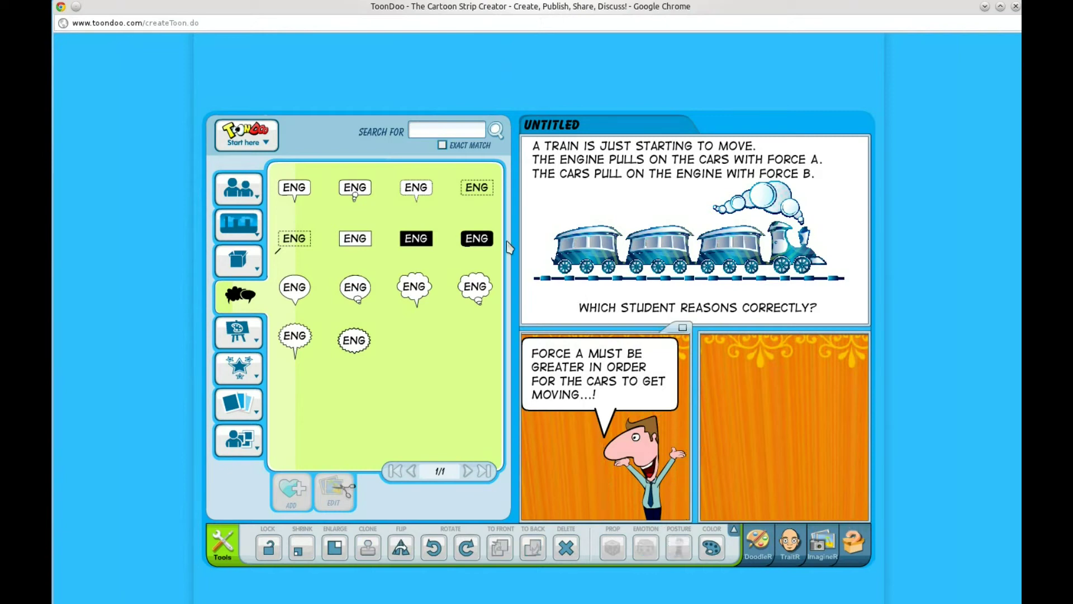
click(256, 187)
click(369, 195)
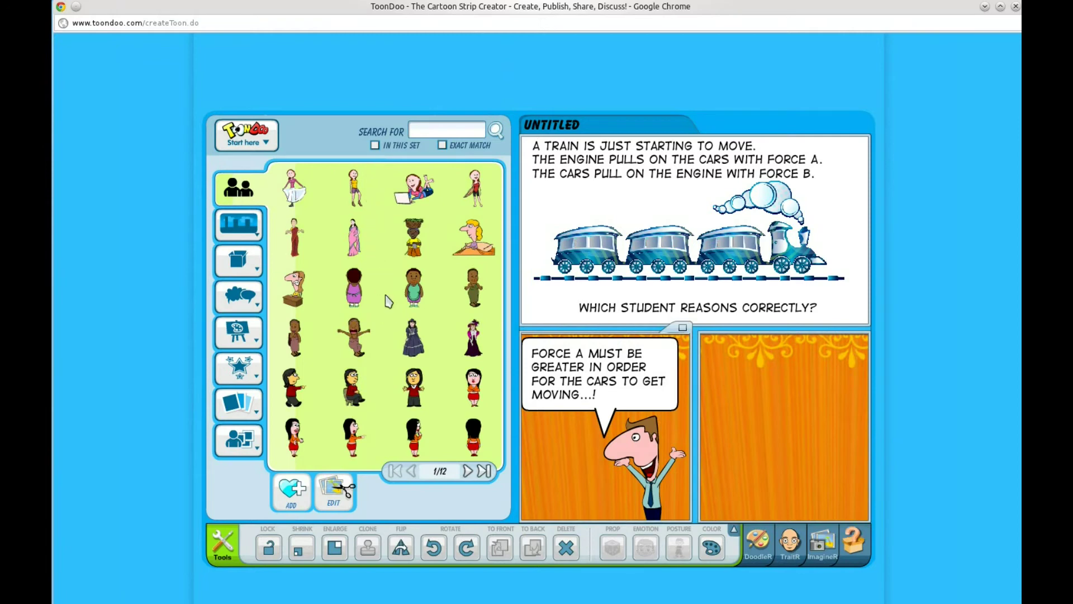
mouse_move(473, 387)
mouse_move(446, 393)
mouse_down()
mouse_move(841, 458)
mouse_move(827, 456)
mouse_up()
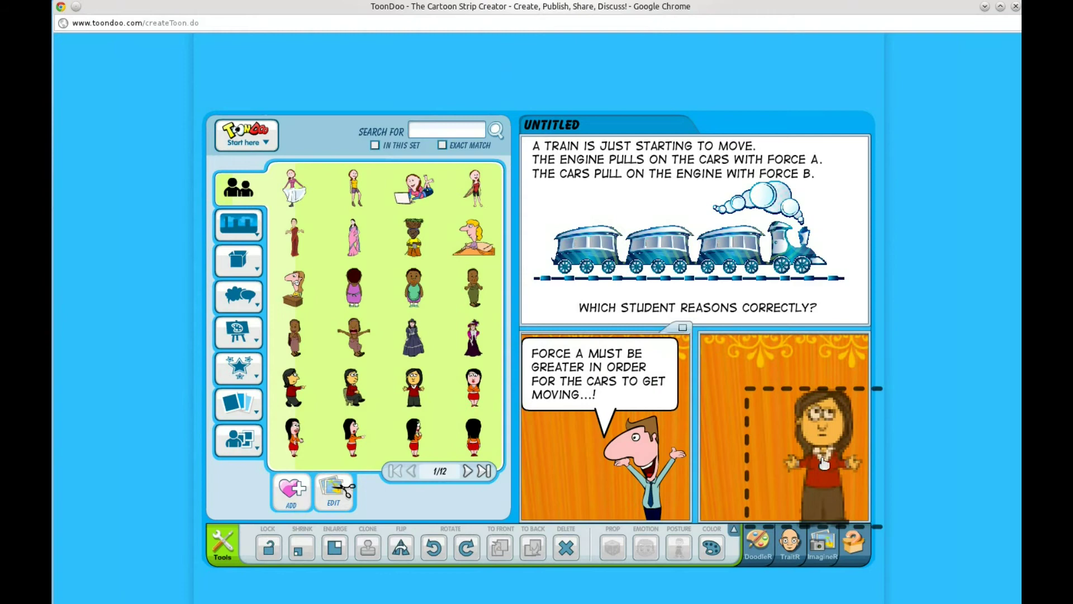
click(300, 551)
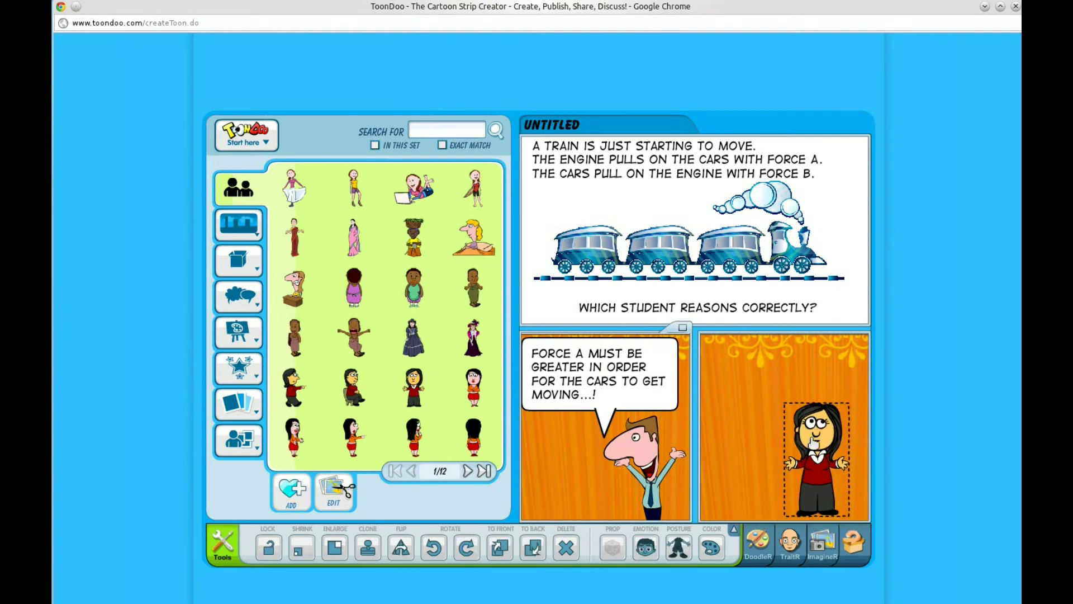
drag(791, 437, 803, 447)
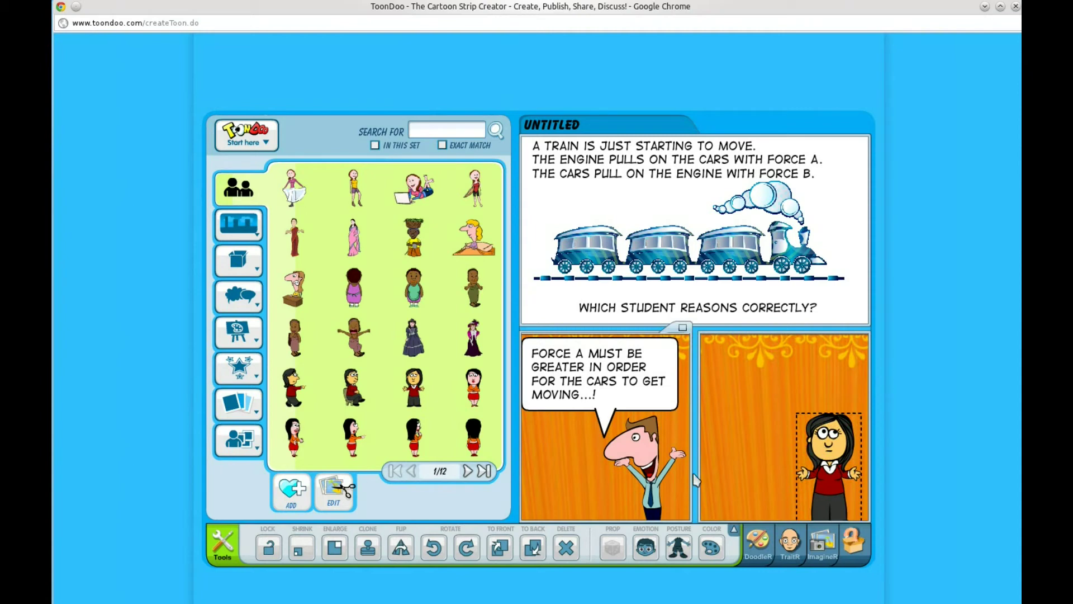
Give the girl a one-handed gesture and a smile, and shift her slightly right.
click(687, 551)
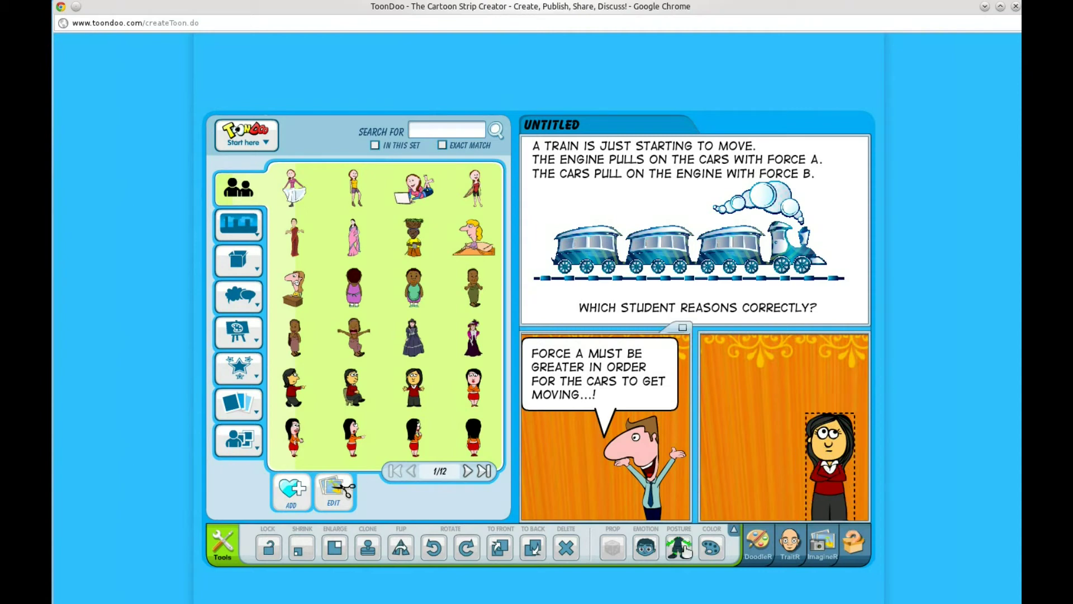
click(687, 550)
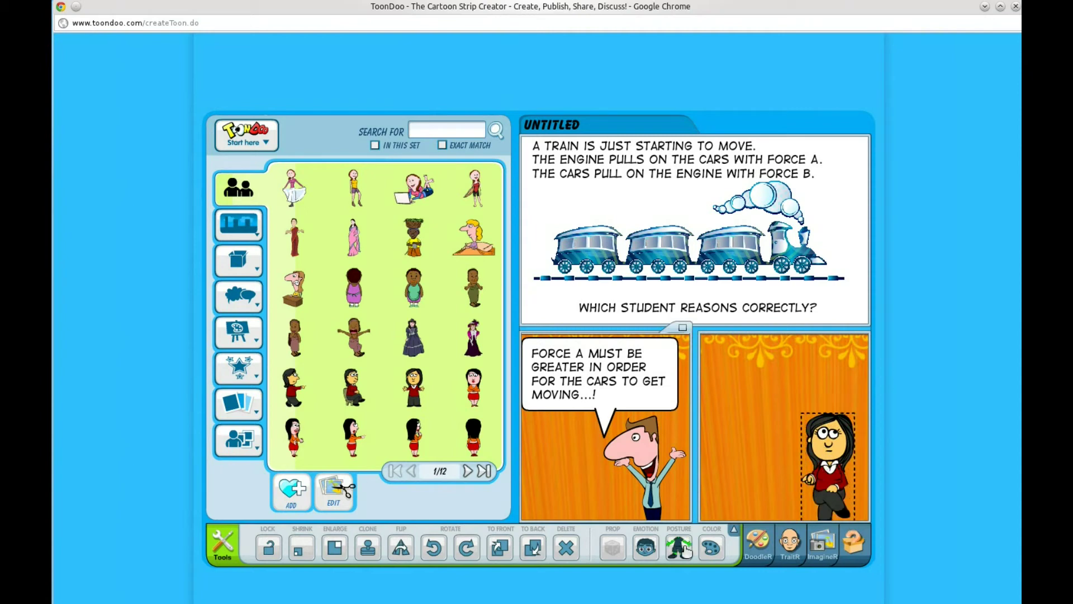
click(687, 551)
click(687, 550)
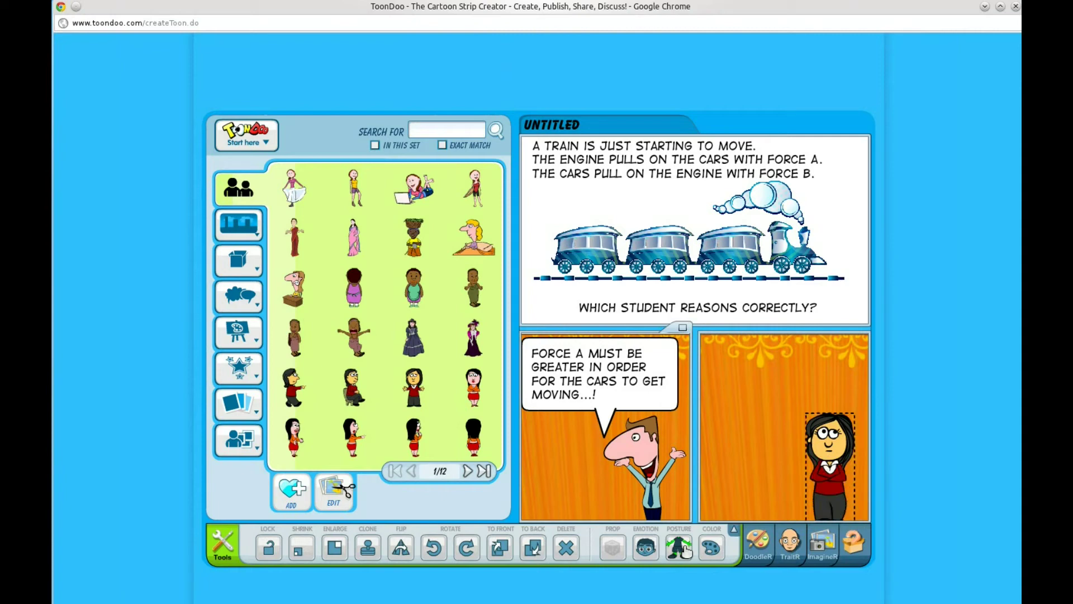
click(687, 551)
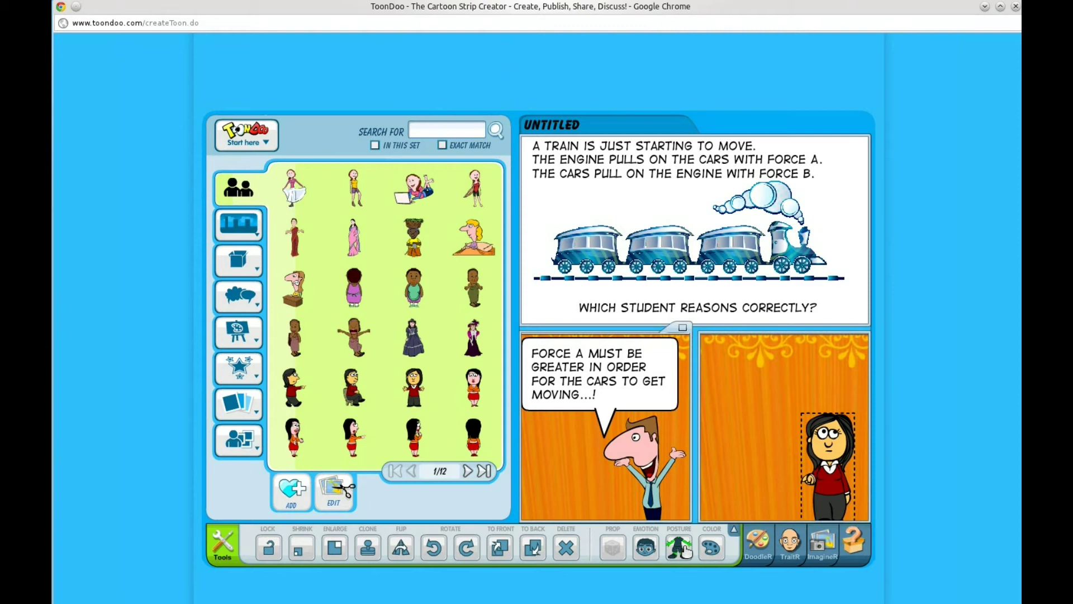
click(647, 551)
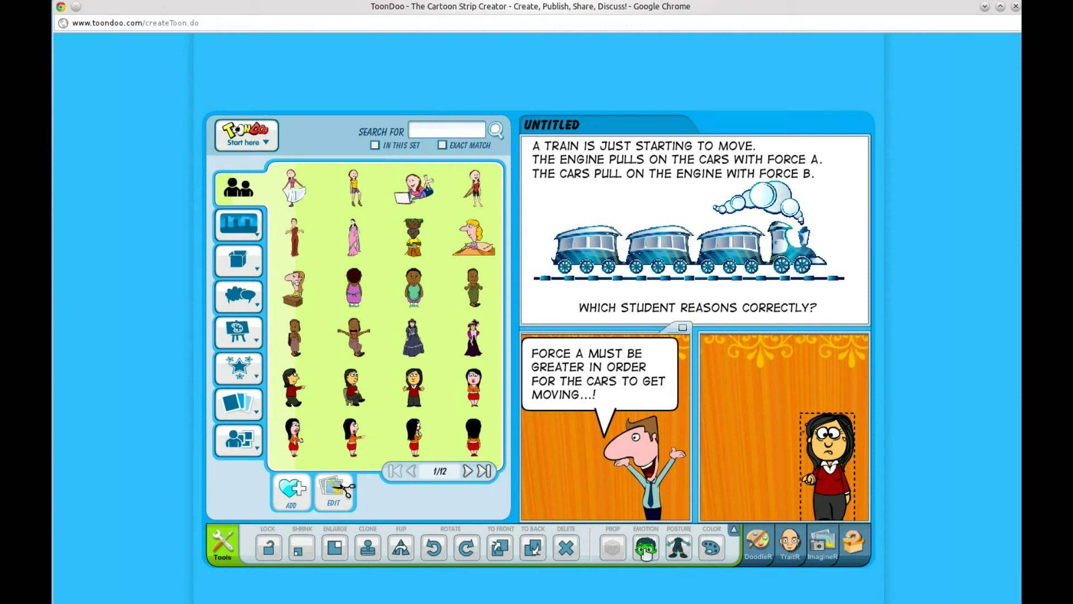
click(647, 550)
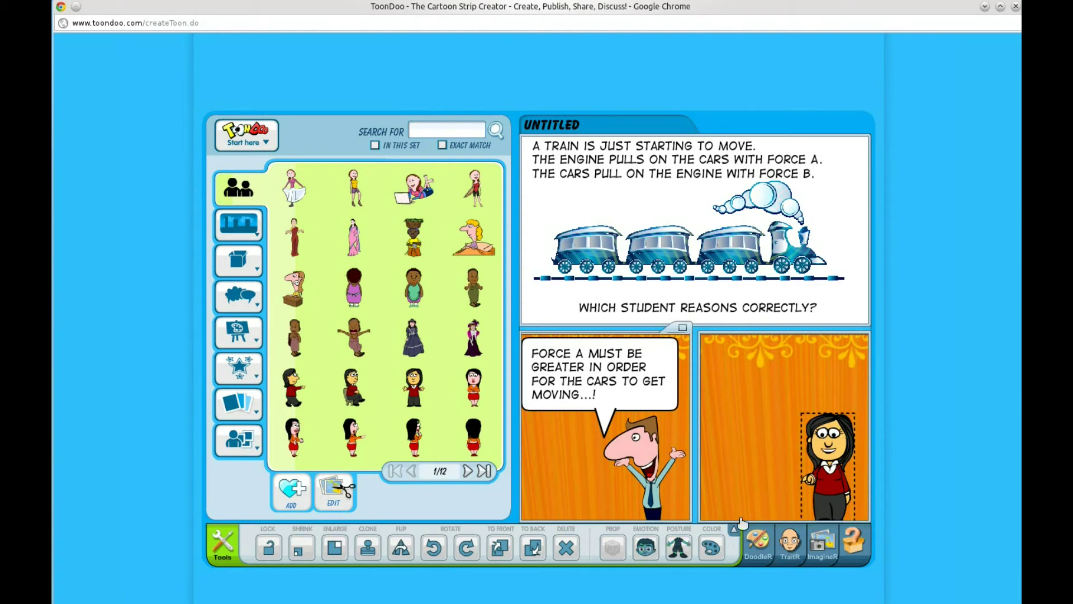
drag(843, 470, 850, 471)
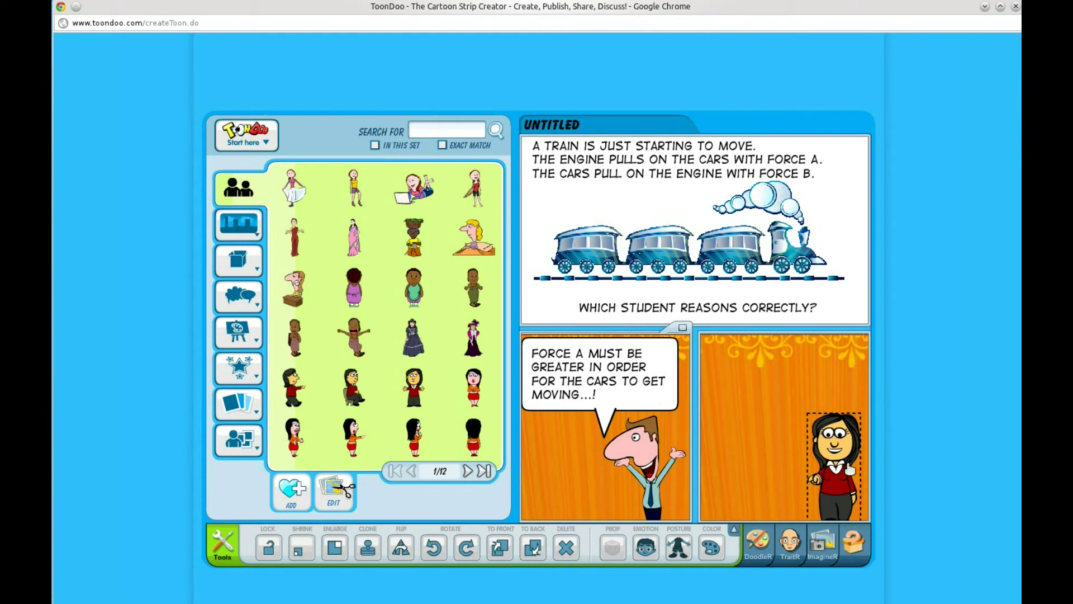
click(727, 368)
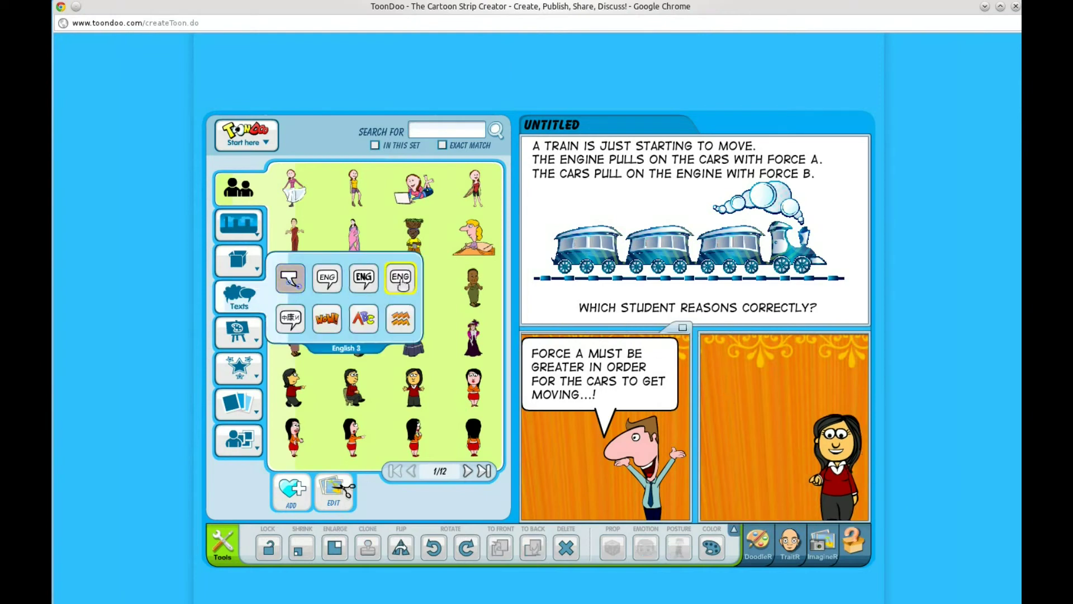
mouse_move(240, 295)
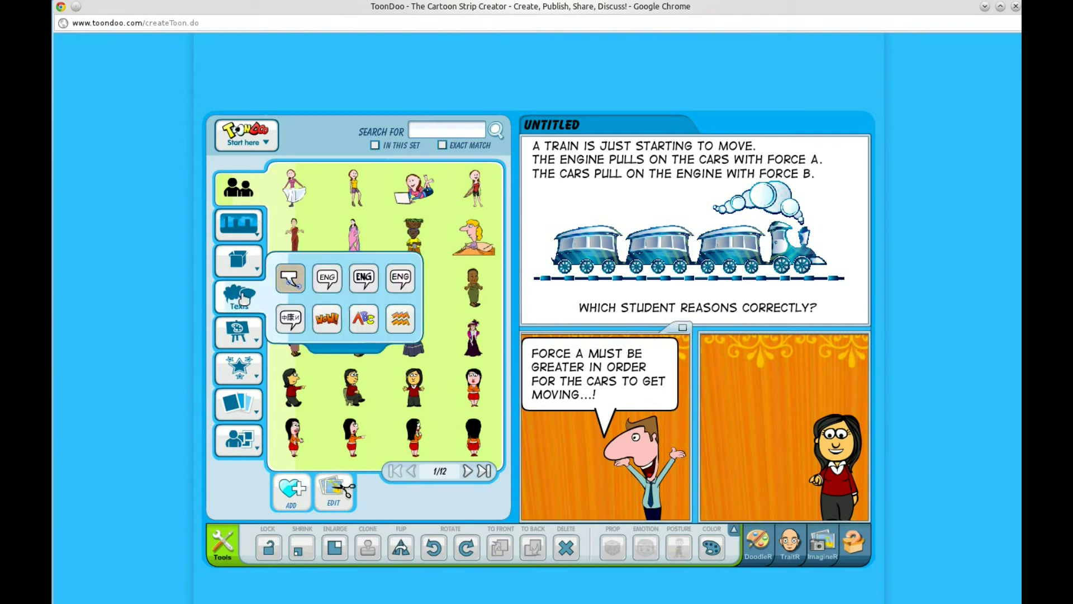
Add a plain speech bubble to panel three reading 'Forces A and B must be equal by Newton's 3rd law...!'.
click(401, 276)
drag(292, 197, 746, 374)
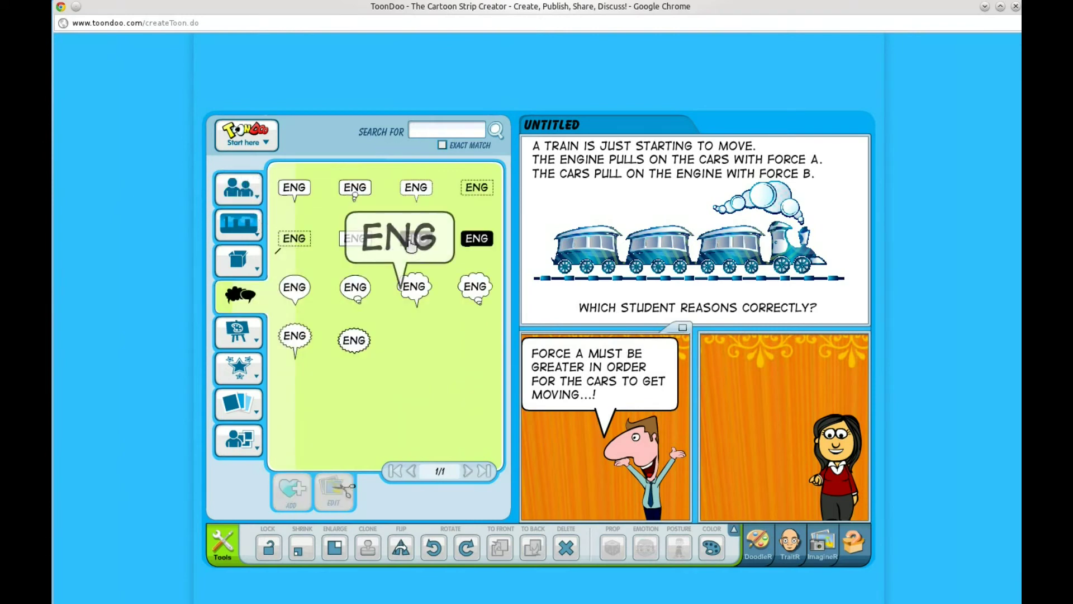
double_click(758, 364)
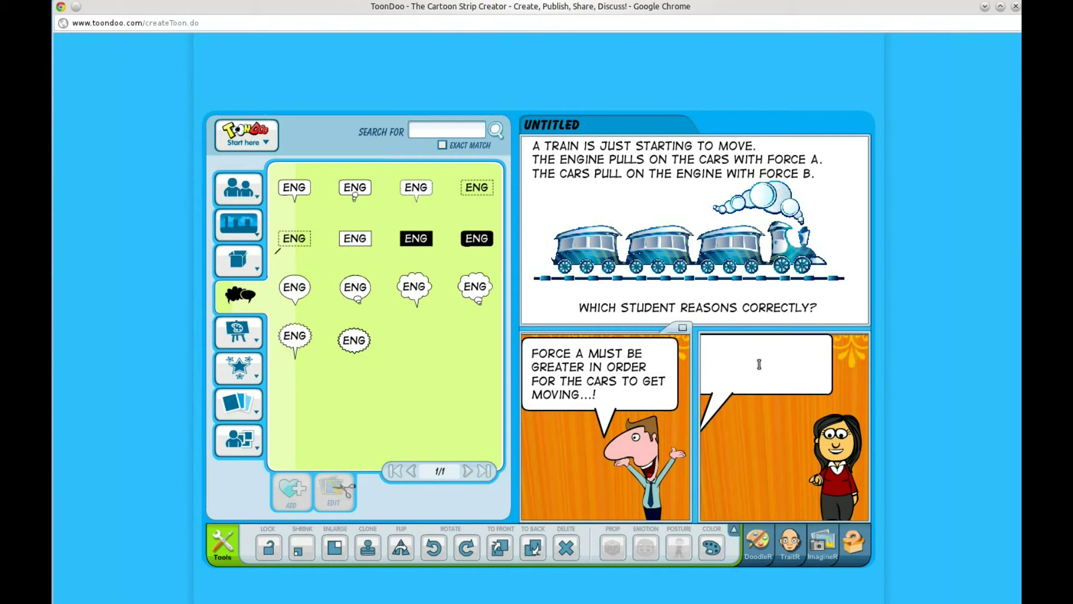
text(FORCES)
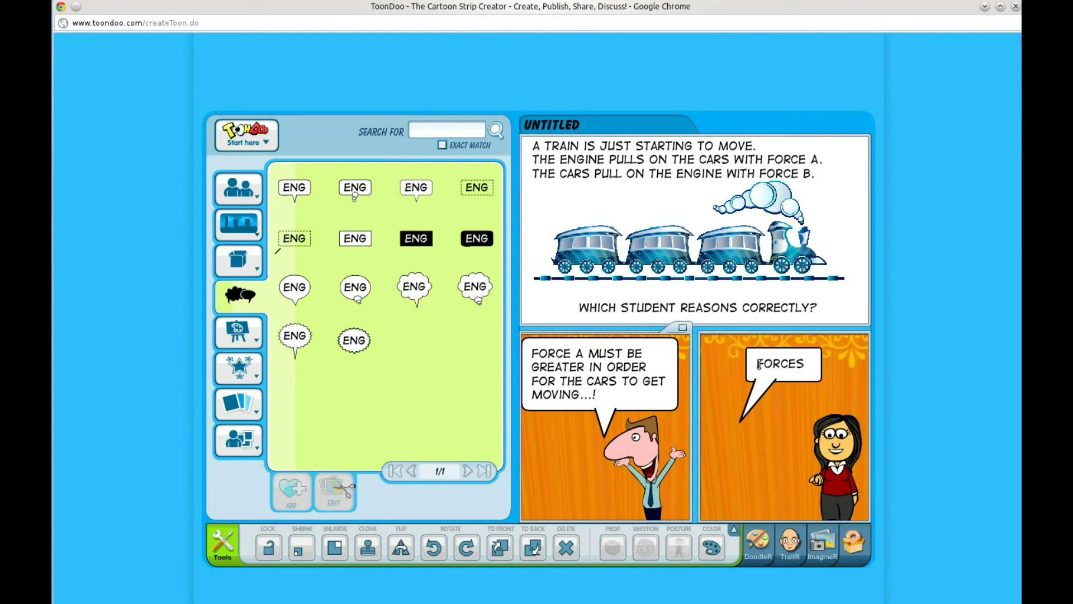
text( A AND )
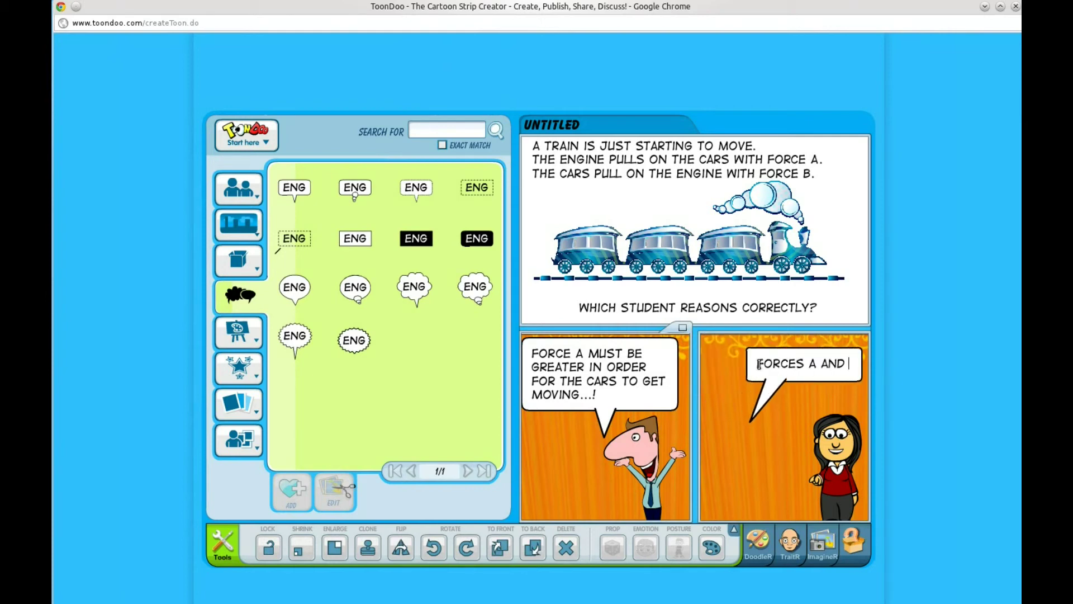
text(B)
key(Return)
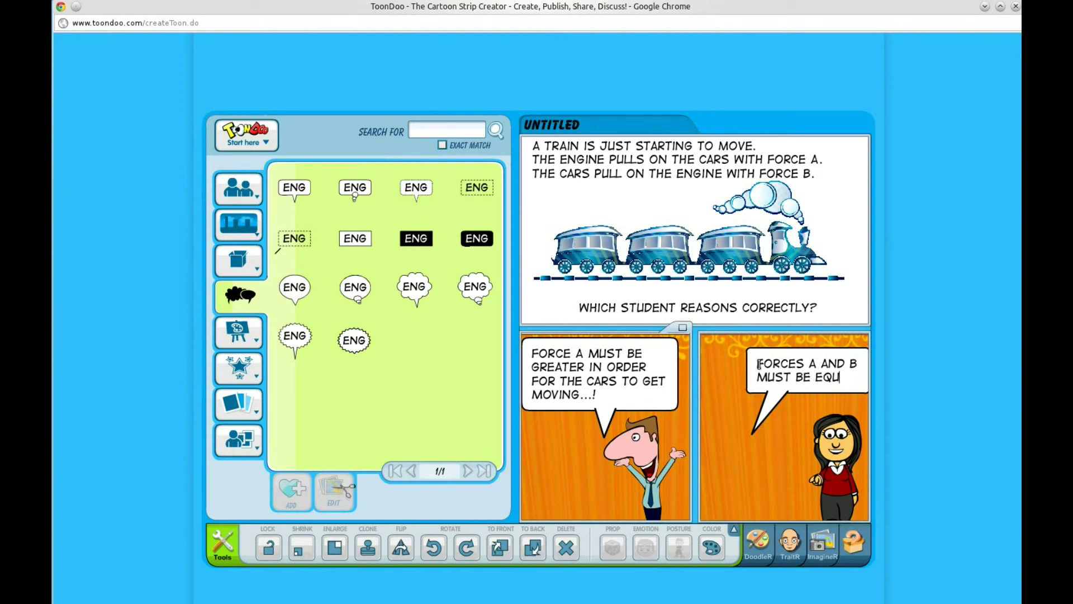
text(BY NEWTON)
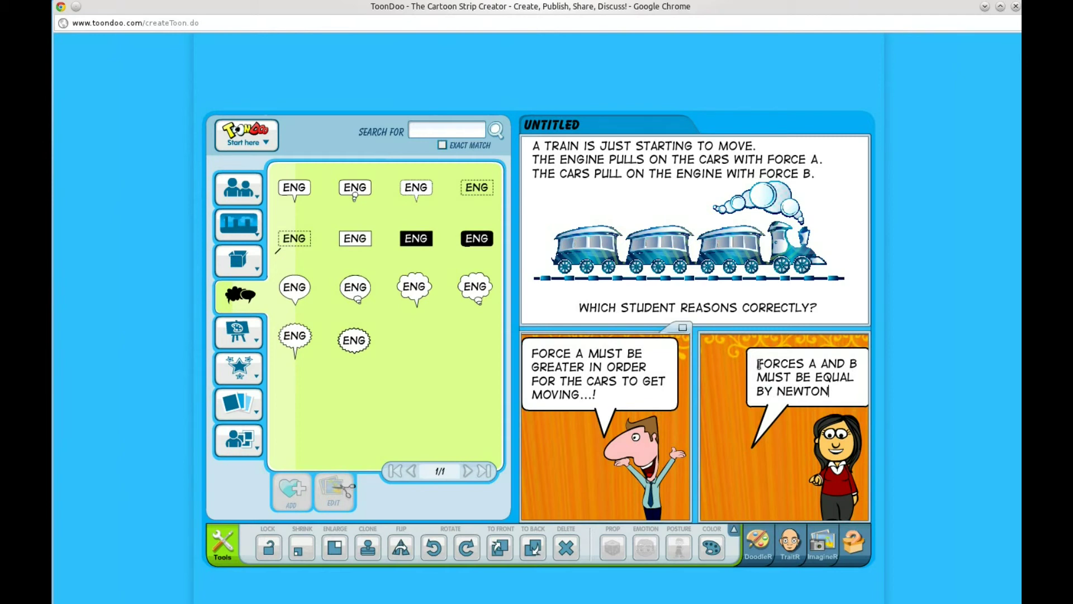
text(S 3)
text(RD )
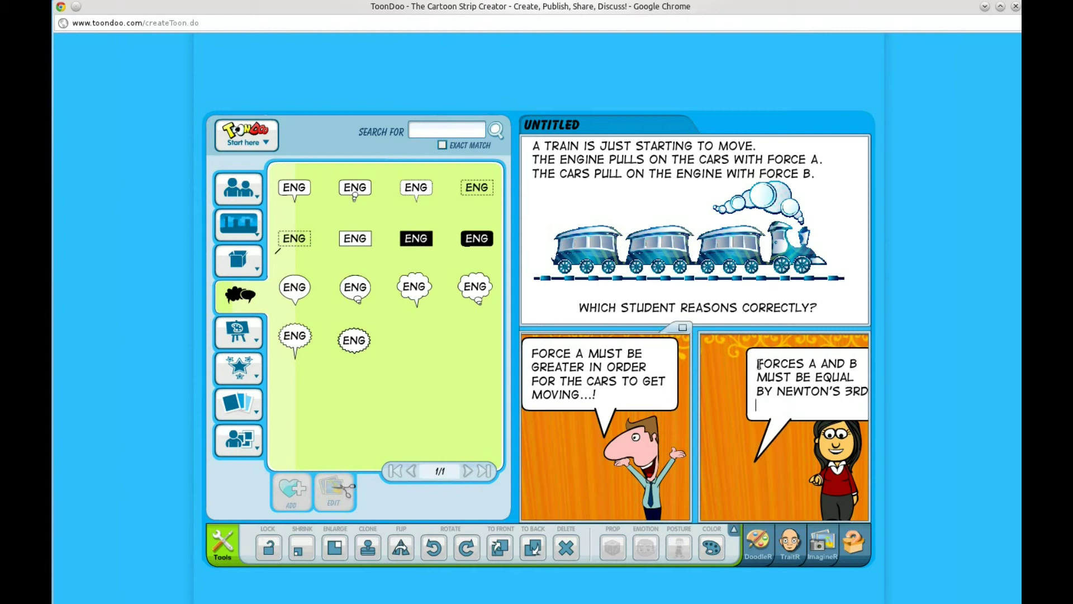
text(LAW...!)
click(748, 395)
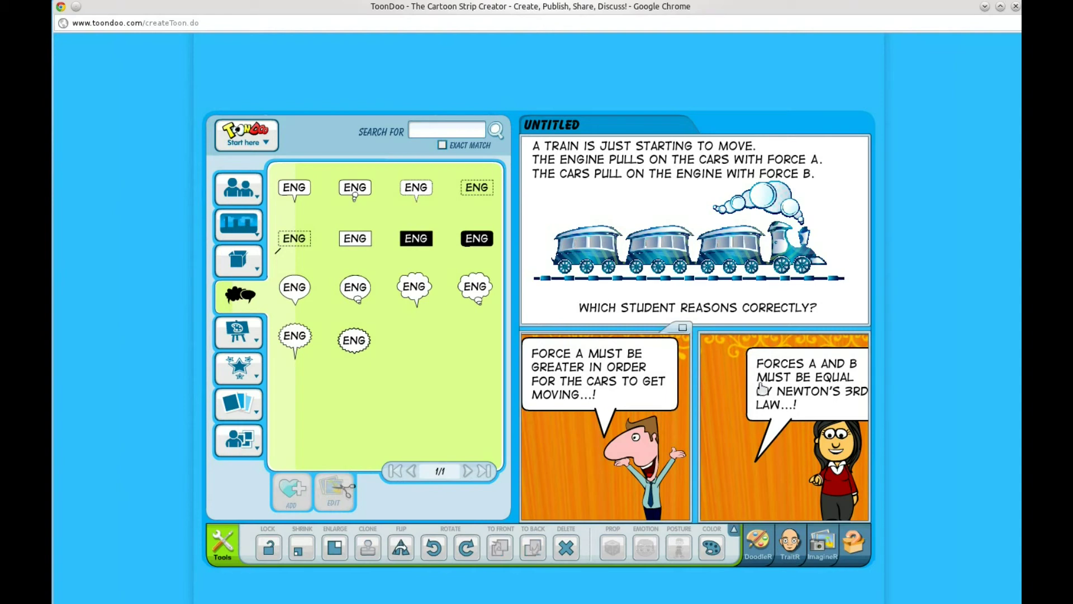
Move the bubble up and left and aim its tail down at the woman.
drag(762, 389, 719, 378)
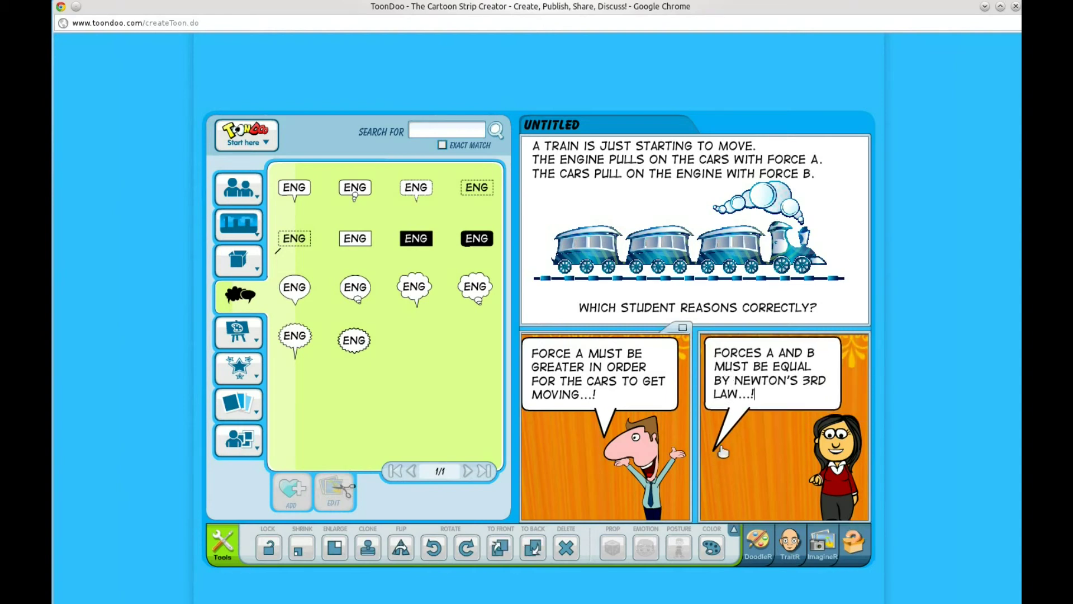
mouse_move(715, 450)
mouse_down()
mouse_move(790, 445)
mouse_move(857, 413)
mouse_up()
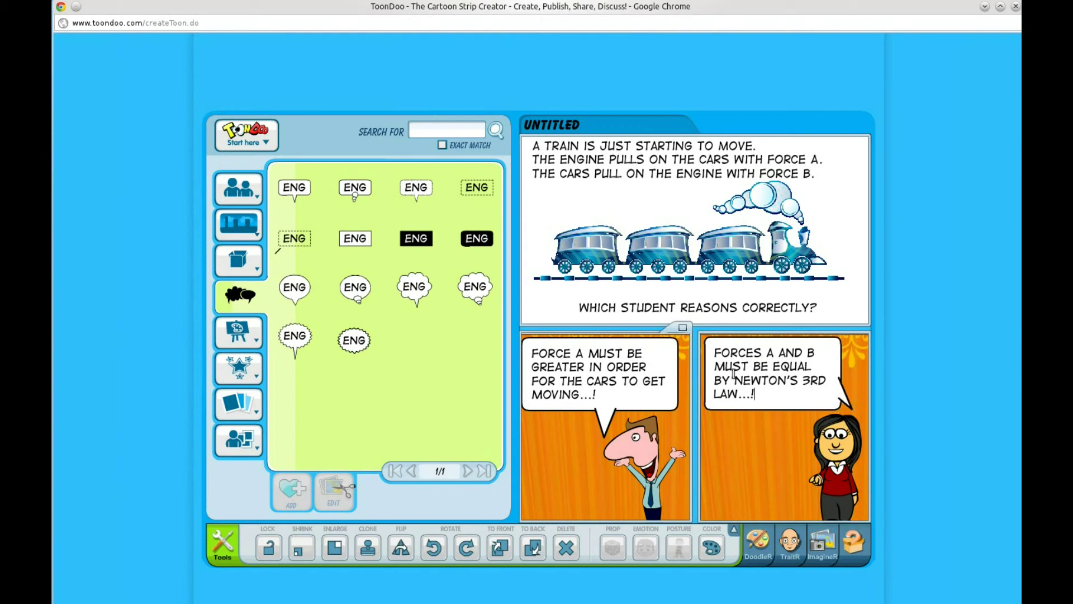
drag(855, 412, 807, 433)
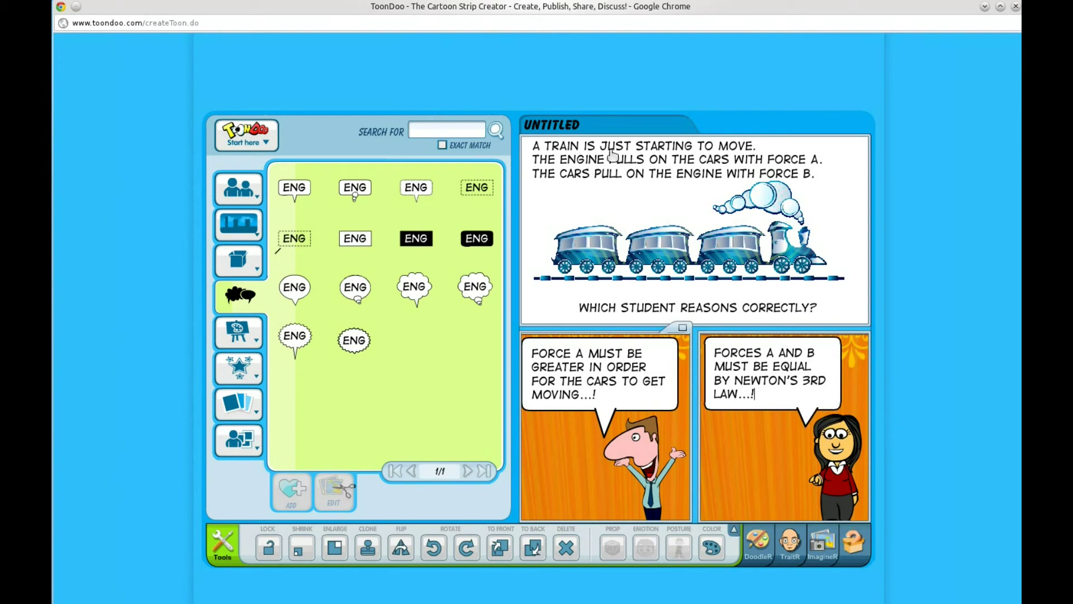
Title the strip 'Train Reaction' and publish it with the description 'who knows the right physics here'.
drag(583, 124, 520, 124)
text(IN REA)
text(CTION)
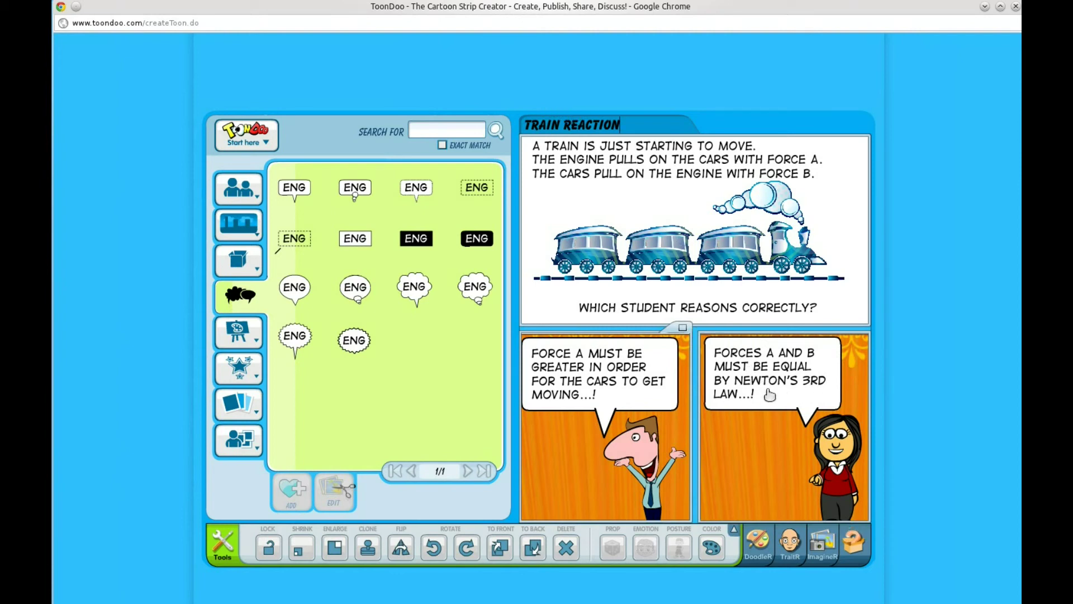
click(247, 136)
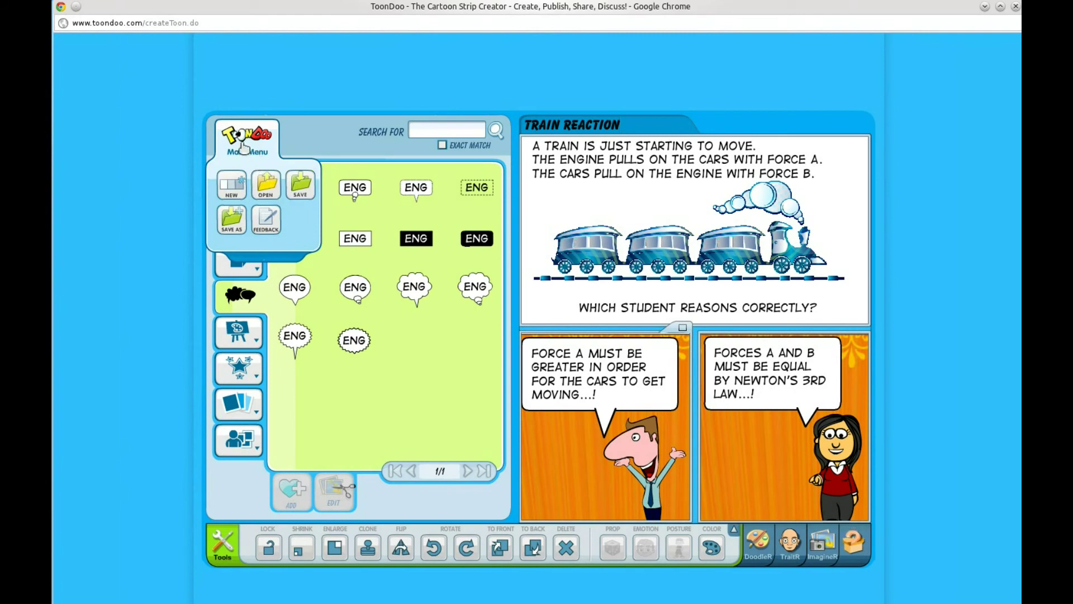
click(300, 195)
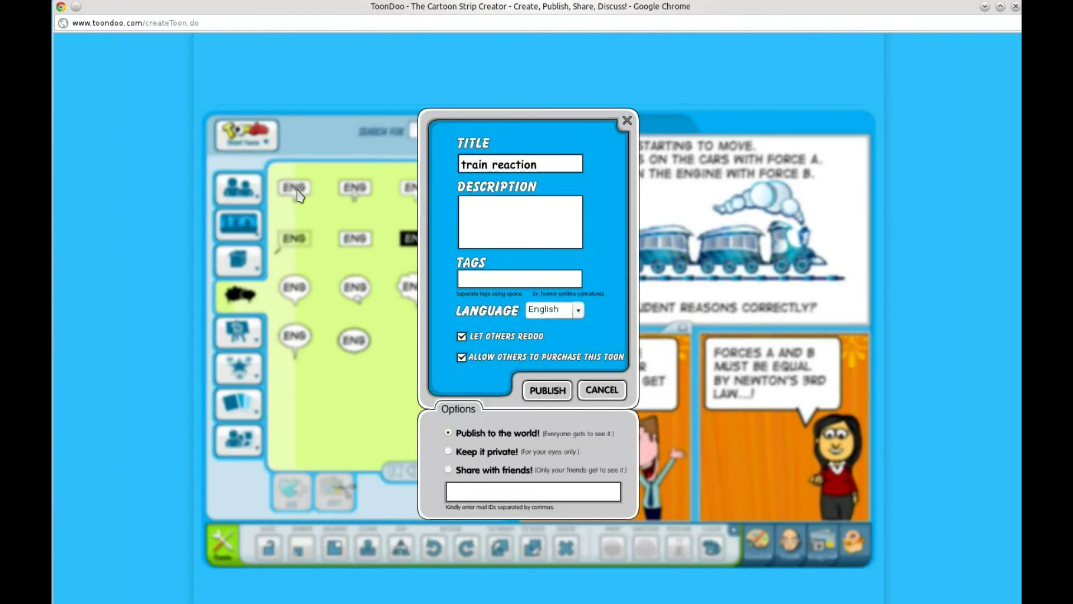
click(493, 214)
text(who knows the ri)
text(ght physi)
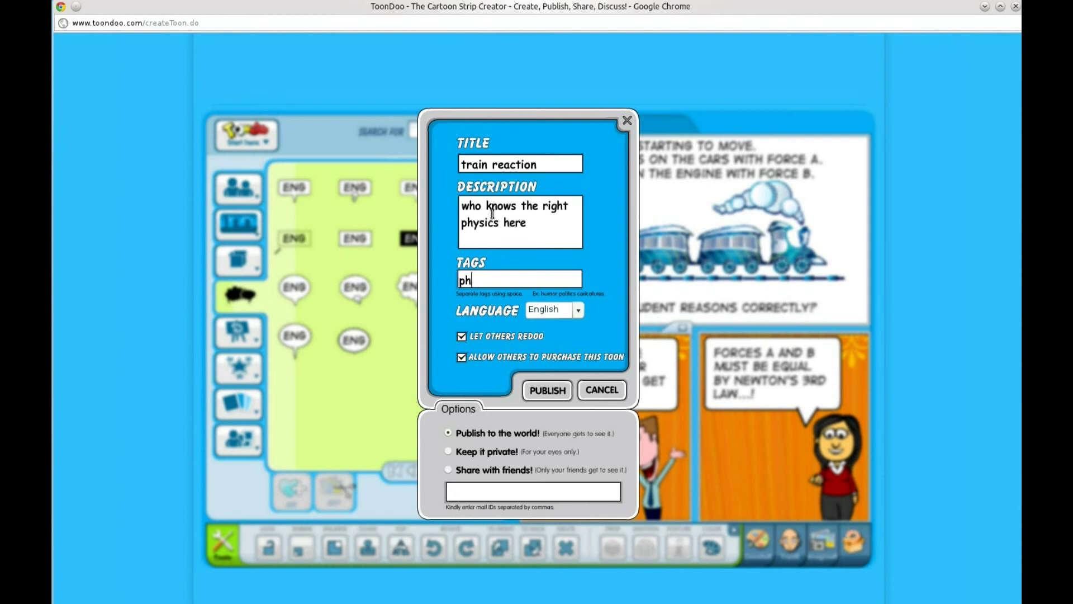
text(cs)
click(542, 397)
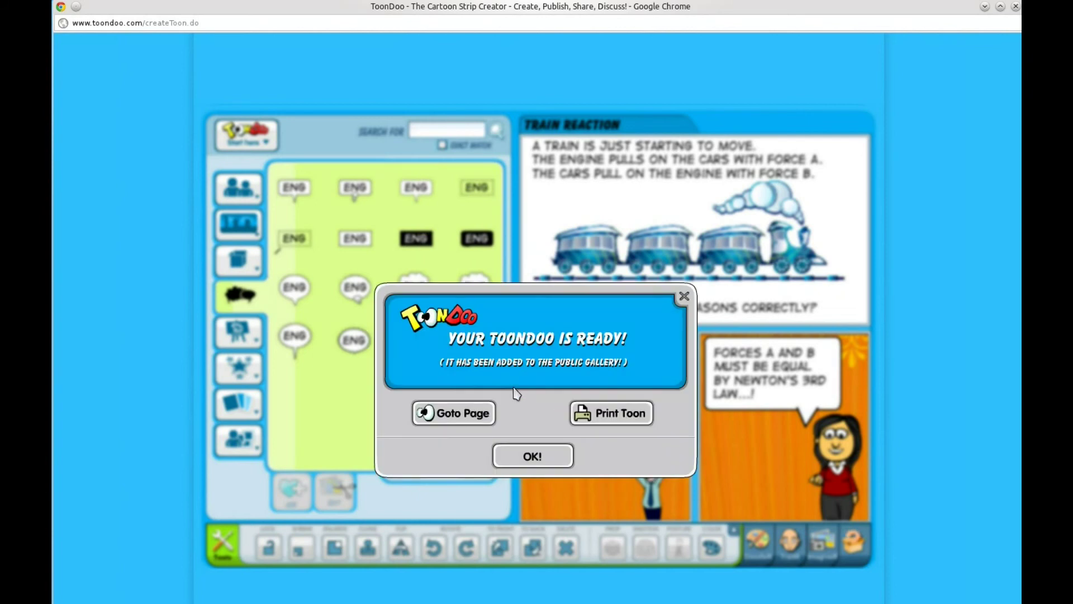
Leave the editor for the Train Reaction comic's page and dismiss the image right-click menu.
click(453, 420)
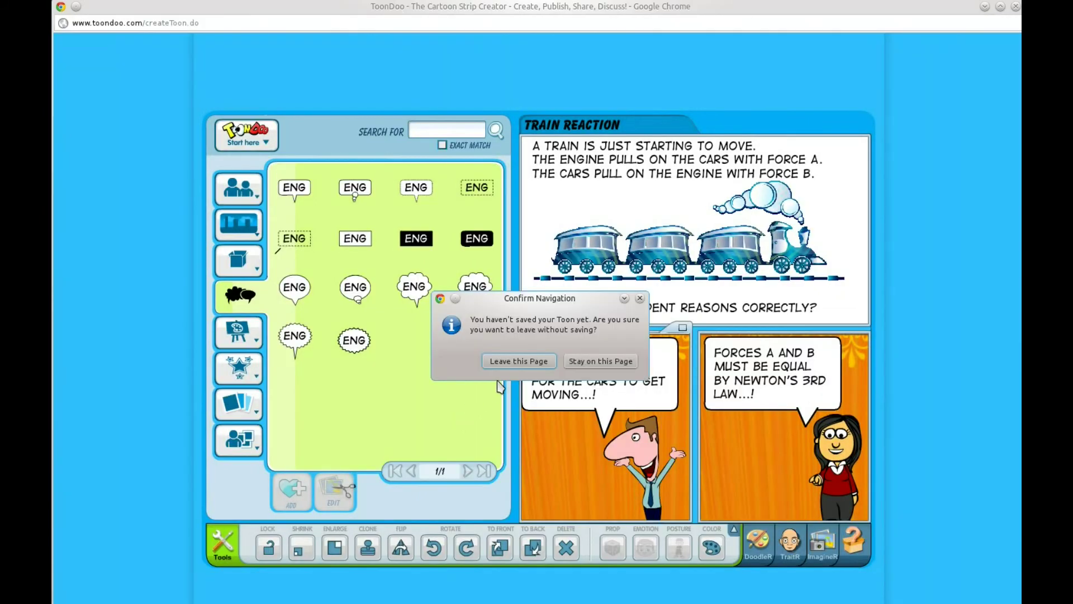
click(517, 364)
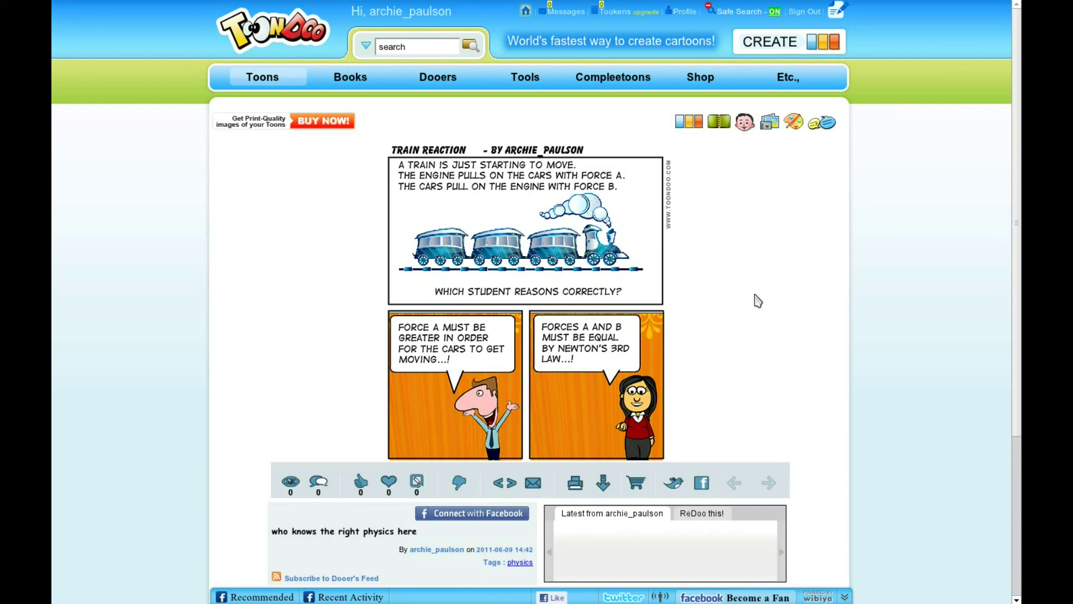
right_click(499, 185)
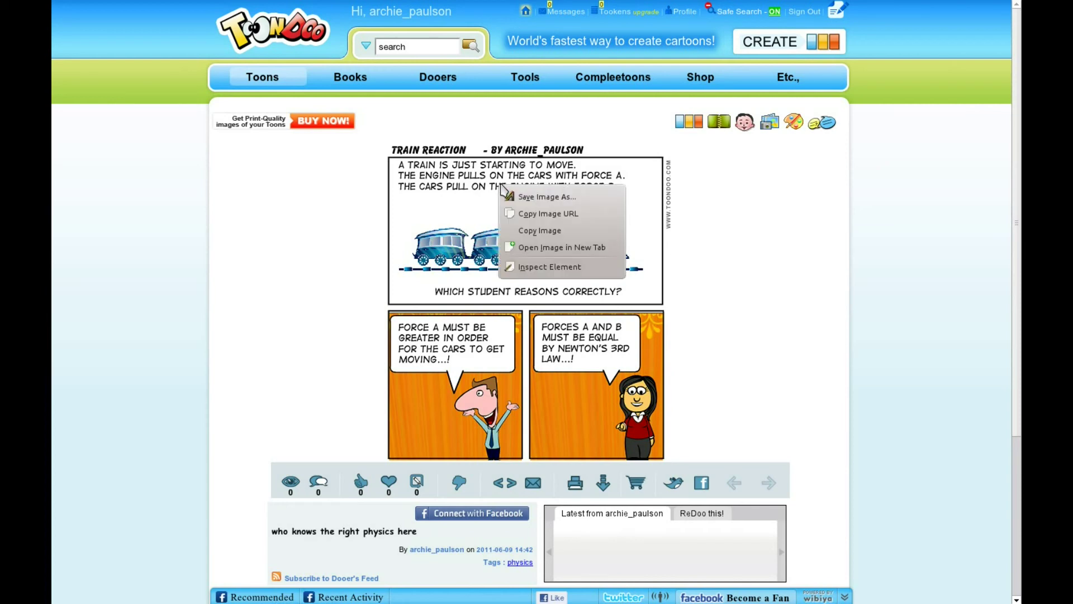
click(550, 251)
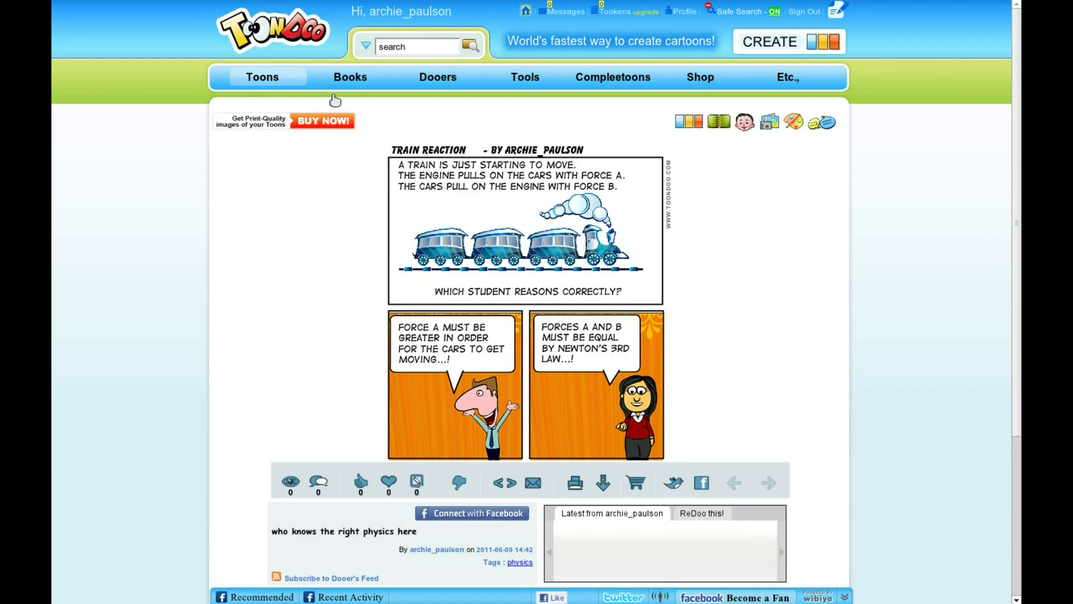
mouse_move(262, 77)
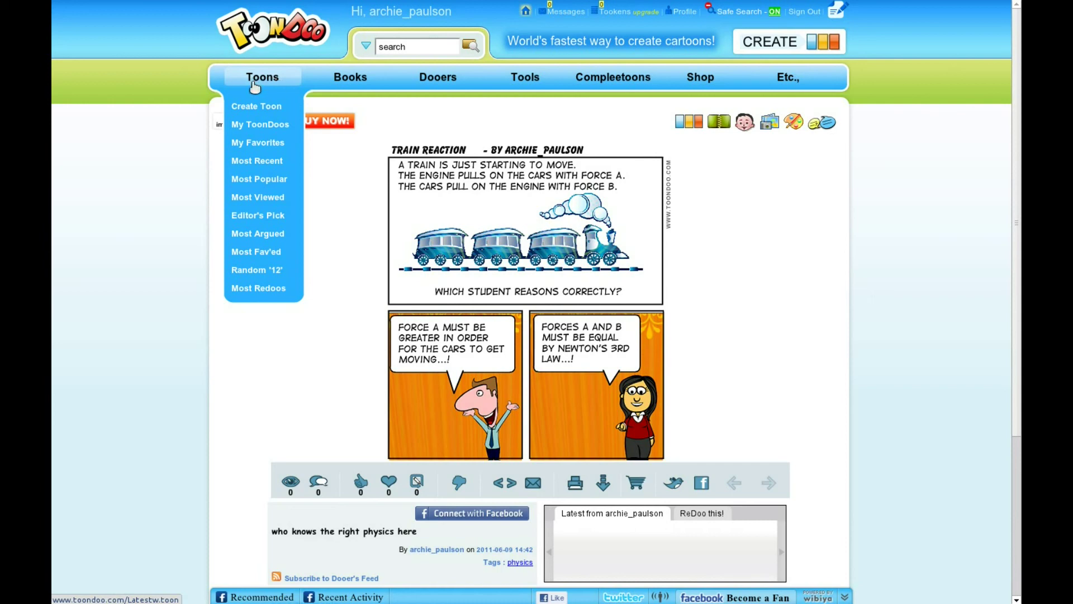
Open the Editor's Pick gallery from the Toons menu.
click(269, 220)
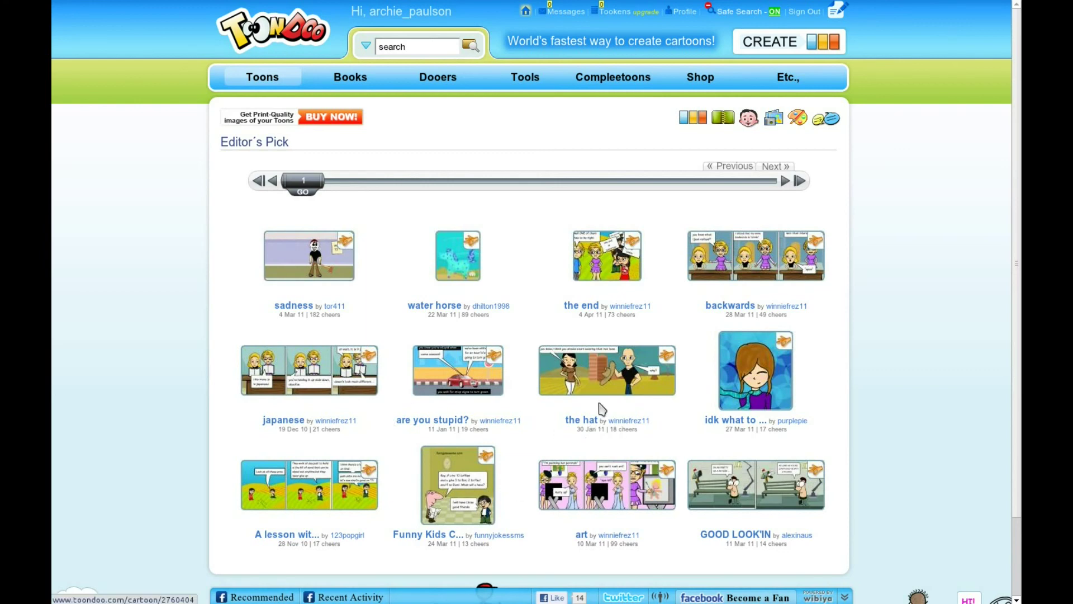
mouse_move(787, 77)
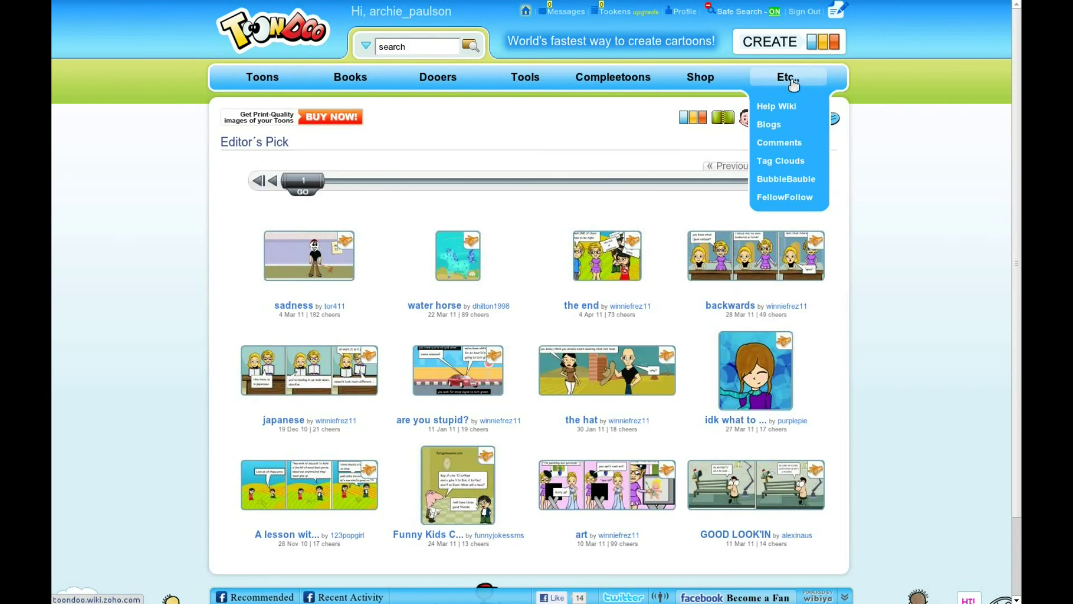
click(787, 106)
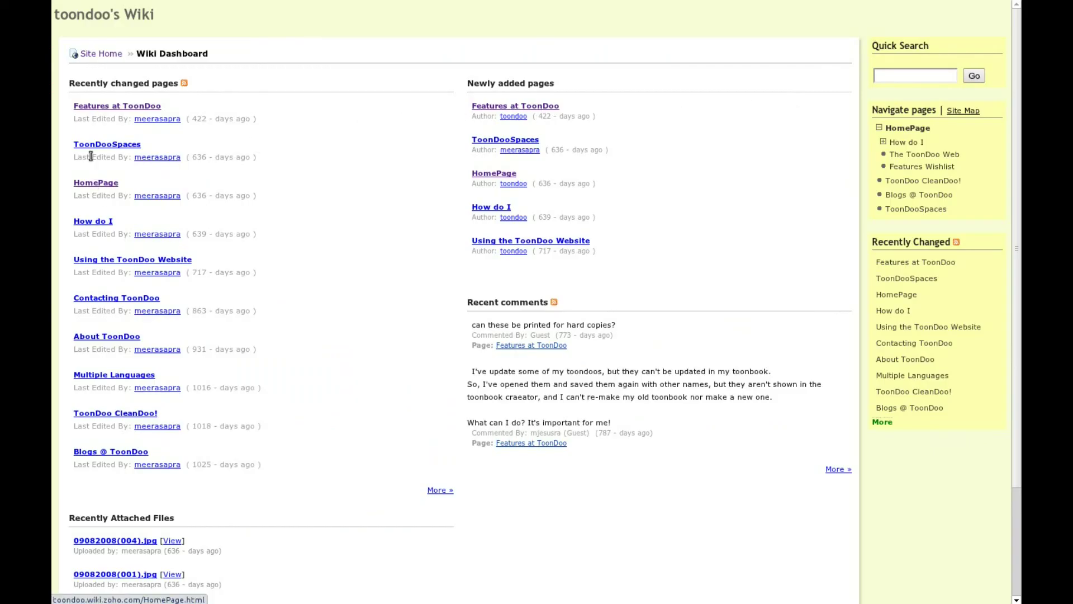
click(96, 109)
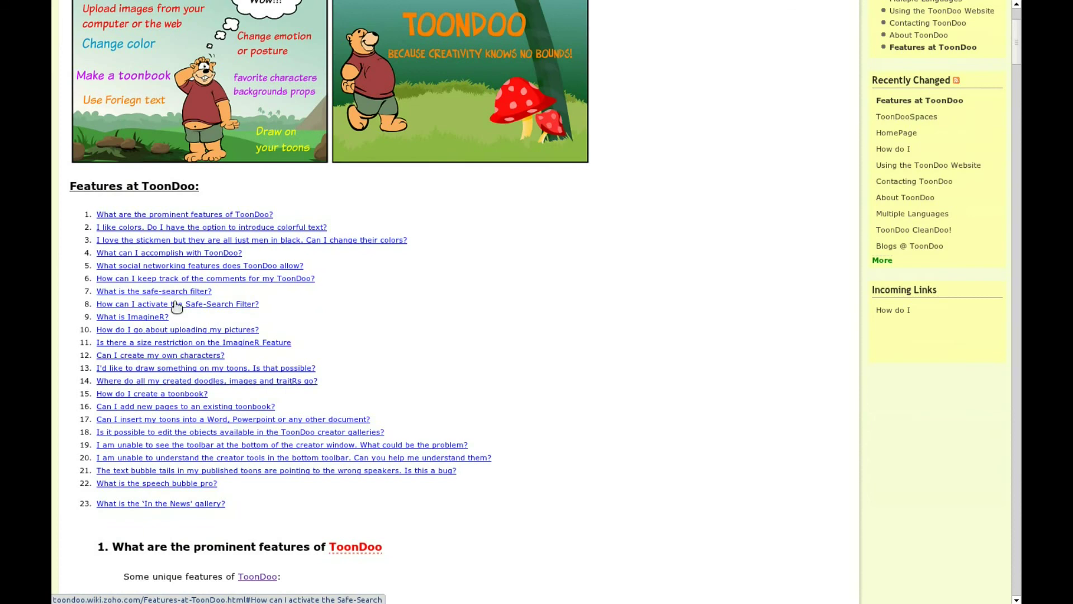
right_click(655, 366)
click(671, 376)
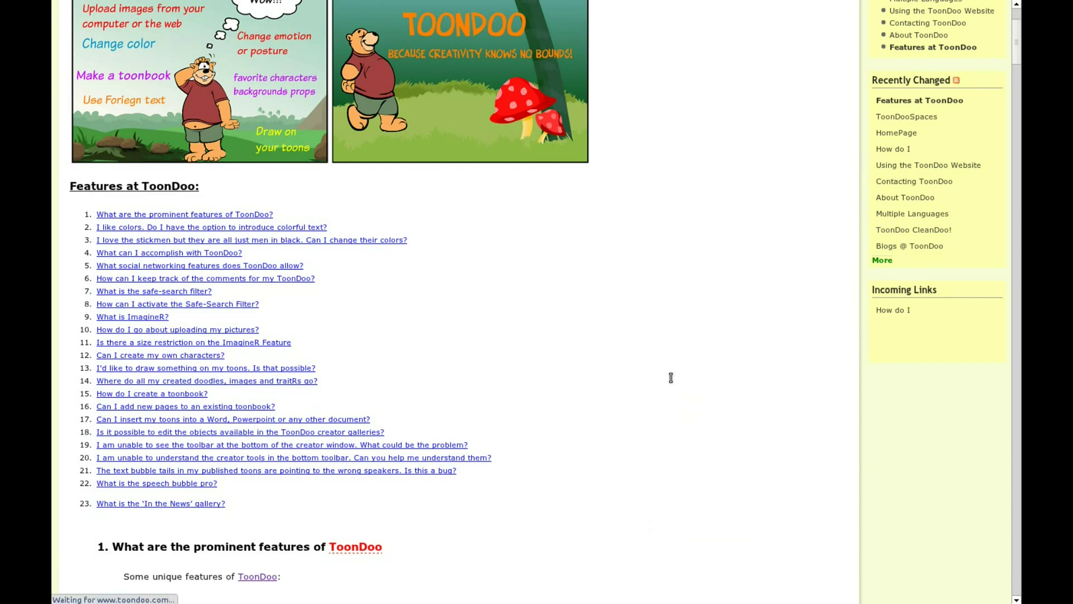
right_click(672, 383)
click(679, 380)
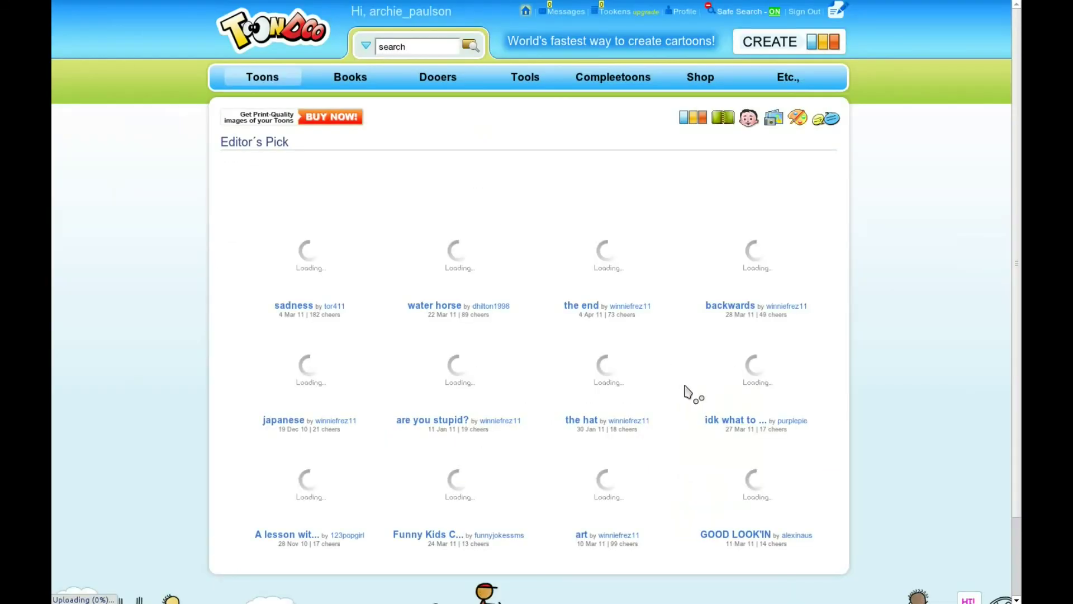